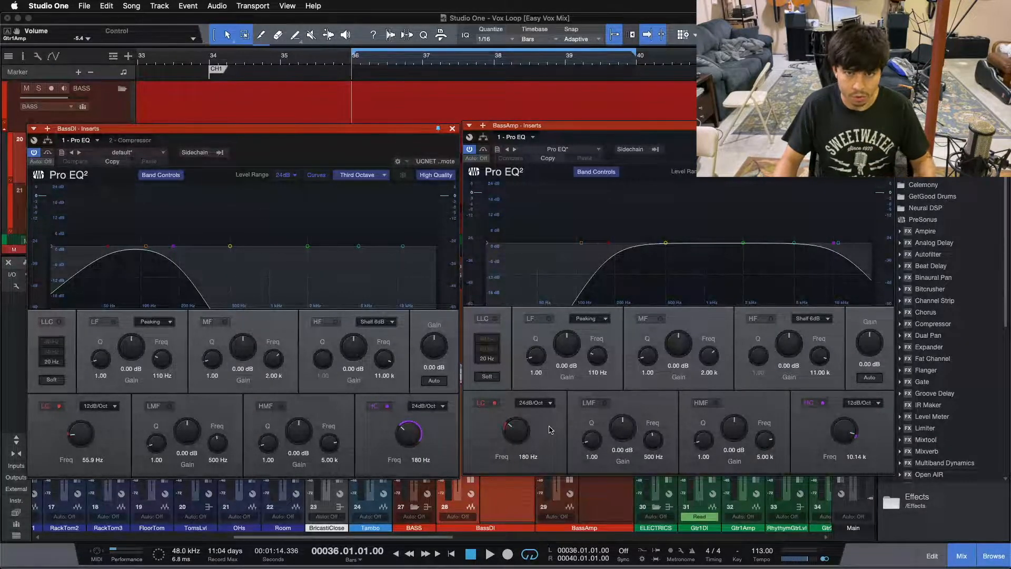
Step: Close the BassDI and BassAmp Pro EQ windows and collapse both channels' insert racks
{"action": "left_click", "coordinate": [452, 128]}
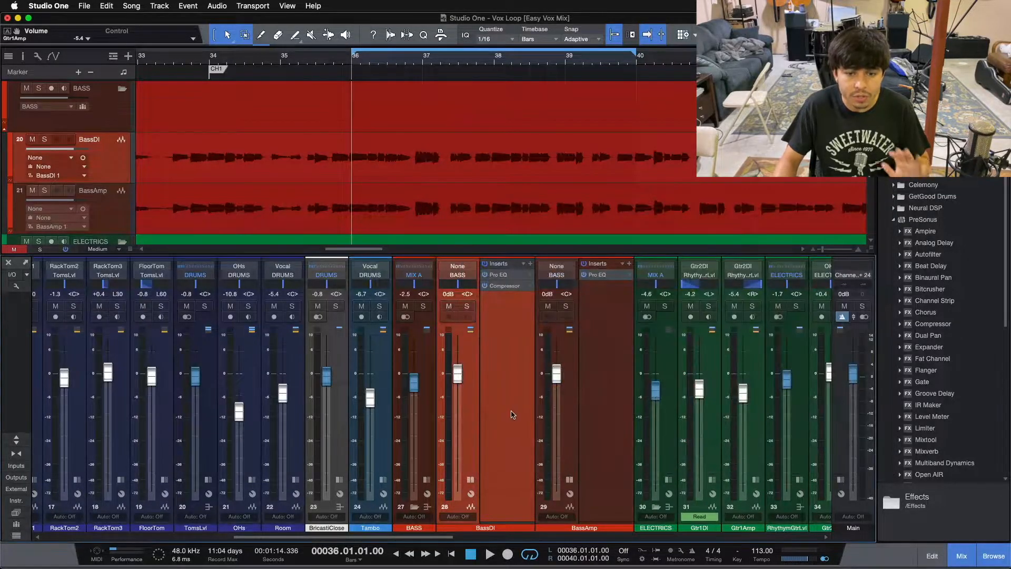
{"action": "left_click", "coordinate": [467, 306]}
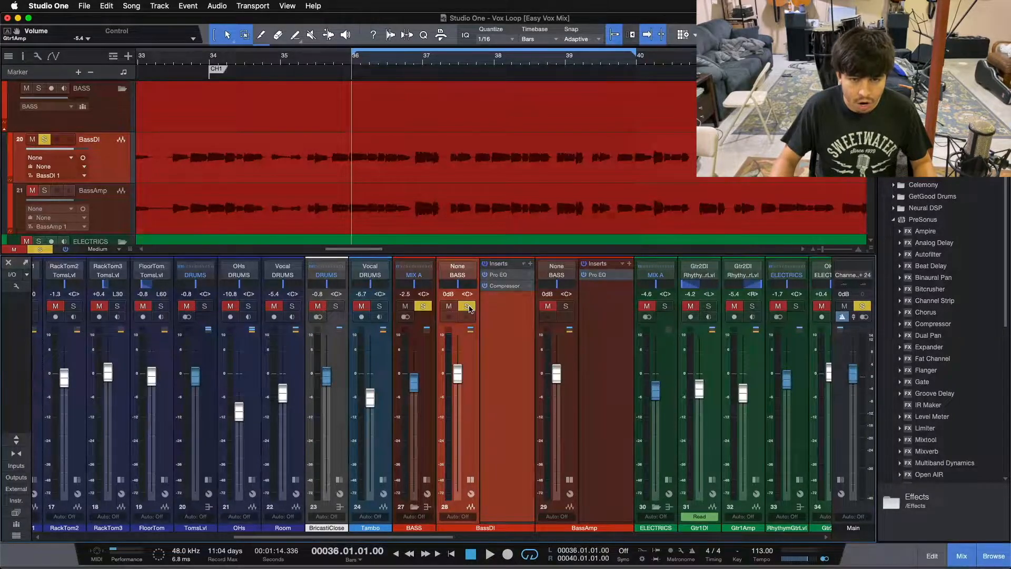
{"action": "left_click", "coordinate": [467, 306]}
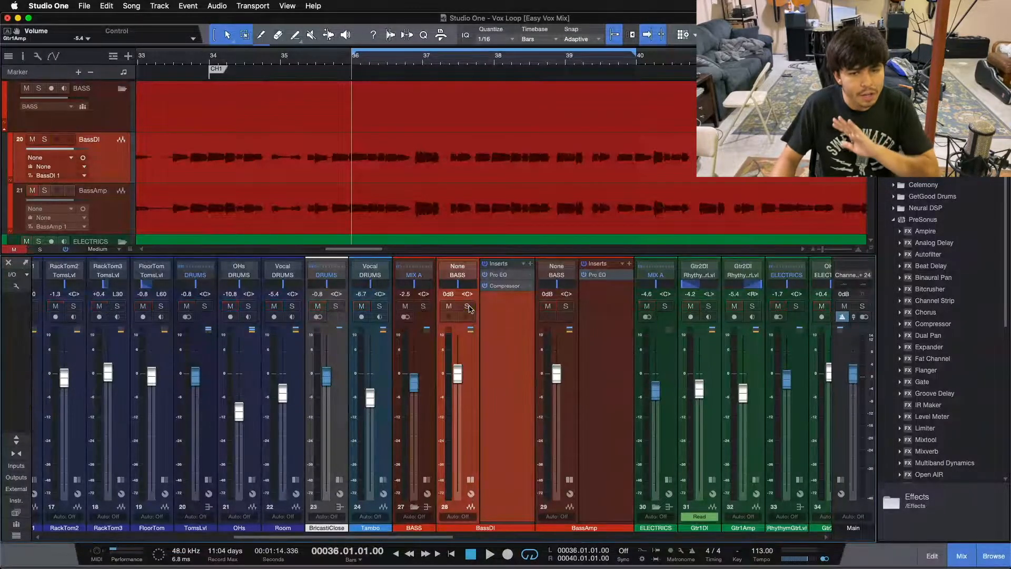
{"action": "left_click", "coordinate": [469, 480]}
{"action": "left_click", "coordinate": [514, 479]}
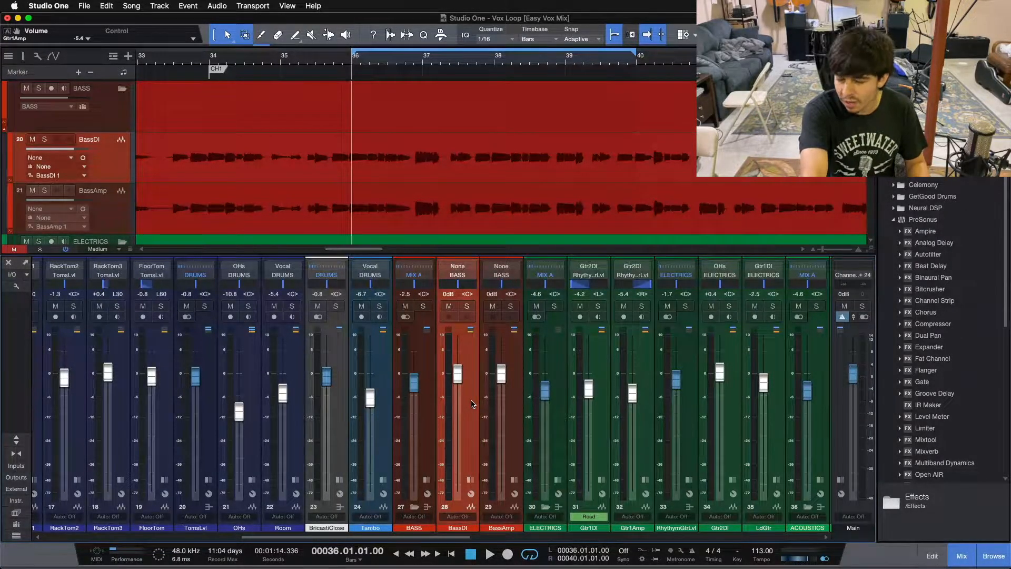
Step: Solo the BASS bus during loop playback and expand the inserts of the BASS, BassAmp and BassDI channels
{"action": "key", "text": "space"}
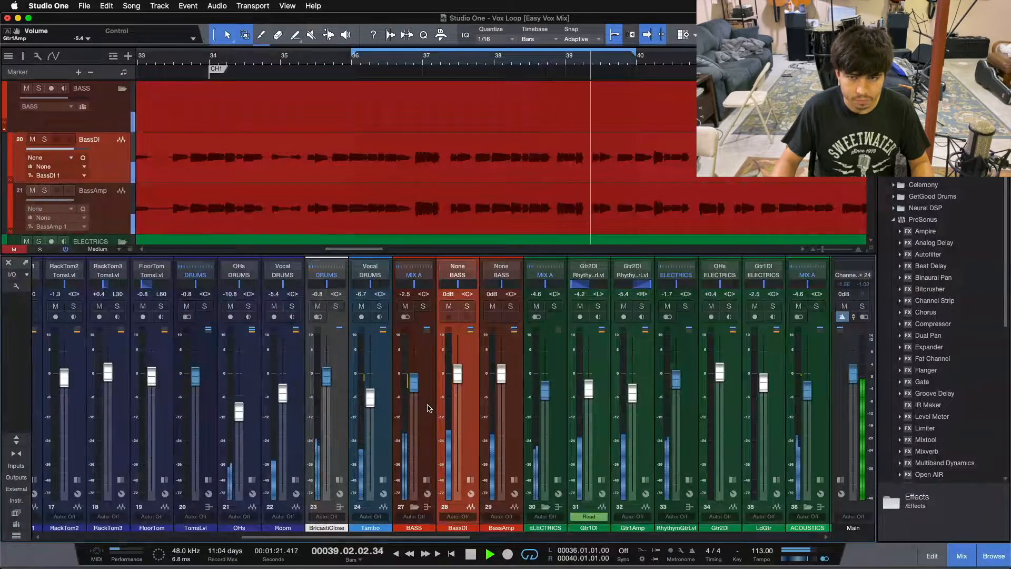
{"action": "left_click", "coordinate": [423, 306]}
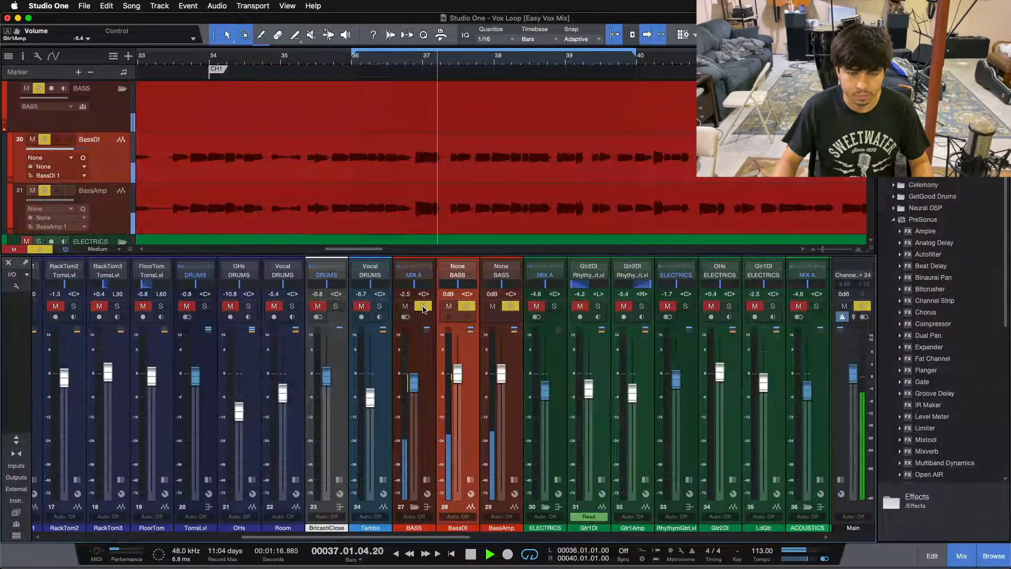
{"action": "left_click", "coordinate": [427, 480]}
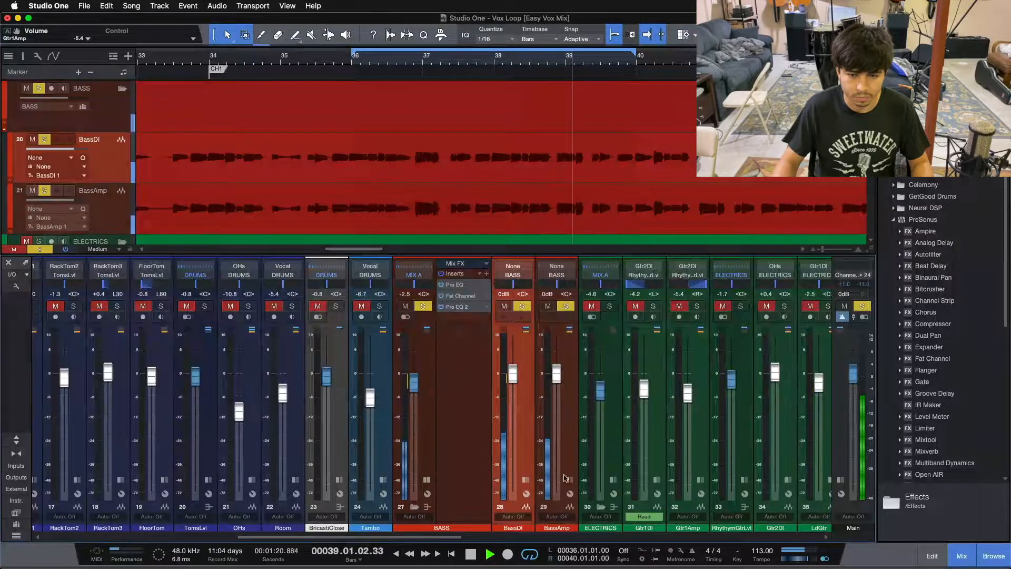
{"action": "left_click", "coordinate": [570, 480]}
{"action": "left_click", "coordinate": [526, 480]}
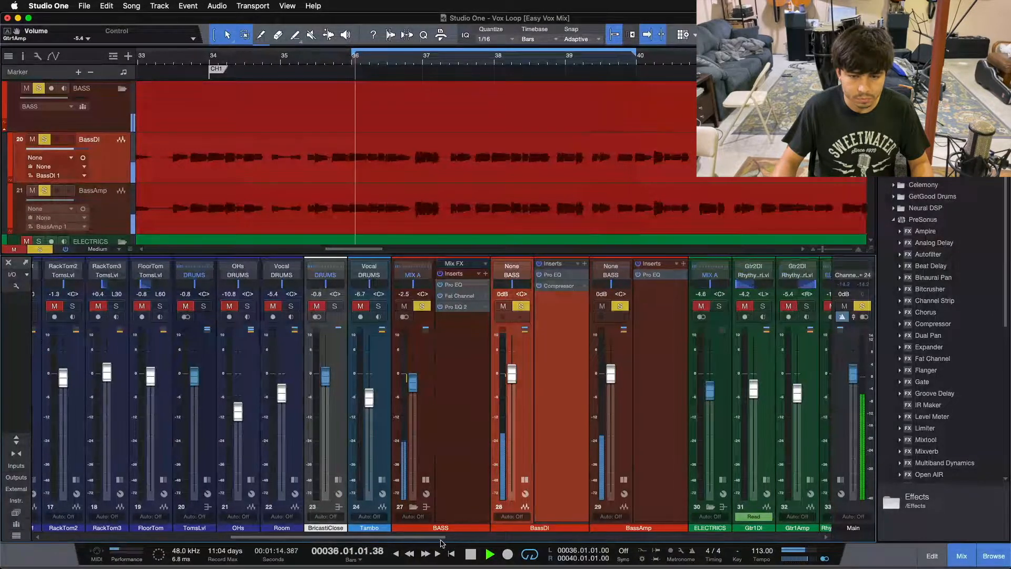
{"action": "scroll", "coordinate": [392, 403], "scroll_direction": "right", "scroll_amount": 5}
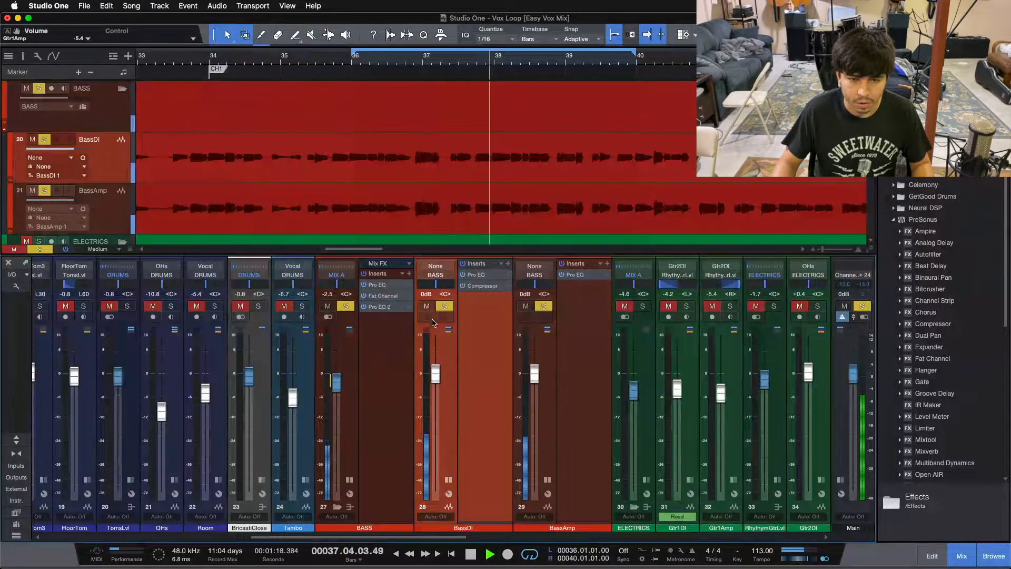
Step: Solo only the BassDI channel and play the loop to hear it on its own
{"action": "key", "text": "space"}
{"action": "left_click", "coordinate": [446, 309]}
{"action": "left_click", "coordinate": [447, 309]}
{"action": "key", "text": "space"}
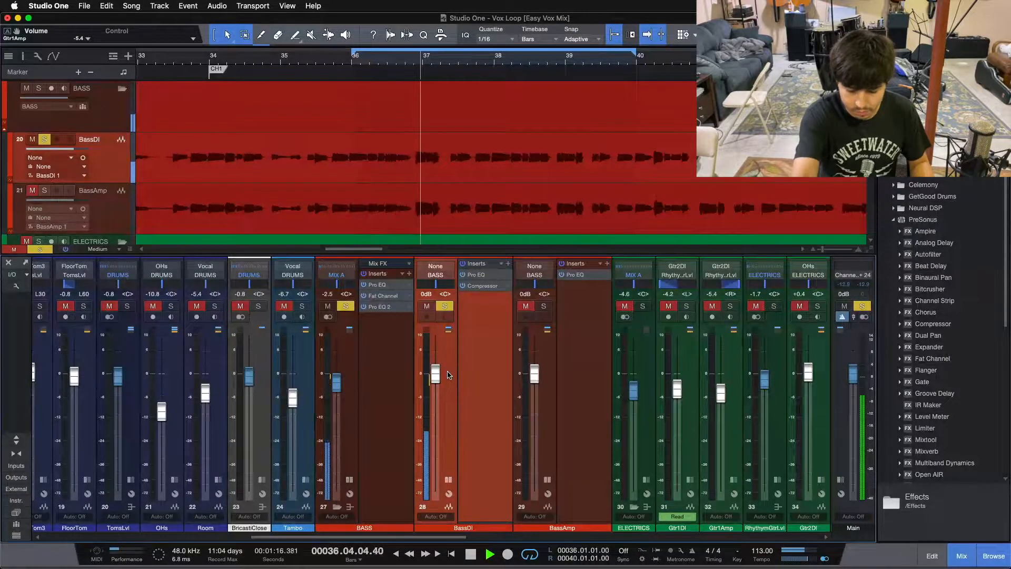
{"action": "key", "text": "space"}
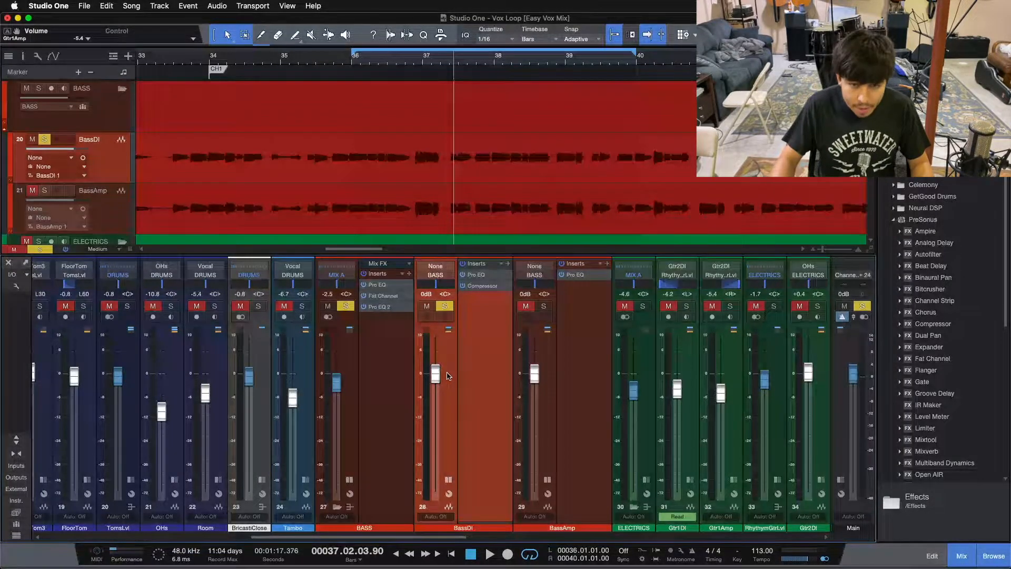
Step: Examine the BassDI channel's Pro EQ cut filters and Compressor settings, closing each plug-in window after viewing
{"action": "double_click", "coordinate": [477, 274]}
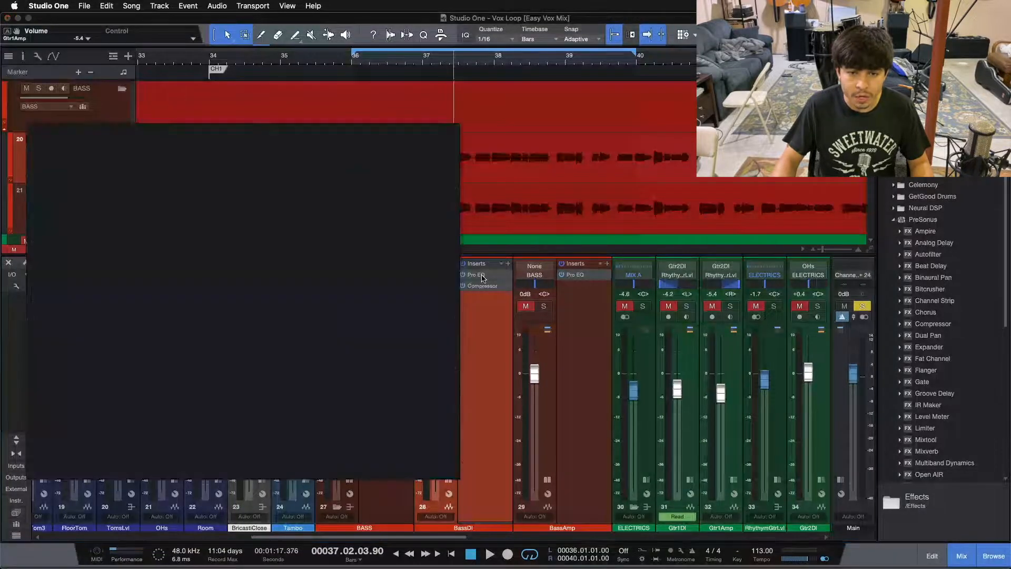
{"action": "left_click_drag", "start_coordinate": [313, 161], "coordinate": [475, 188]}
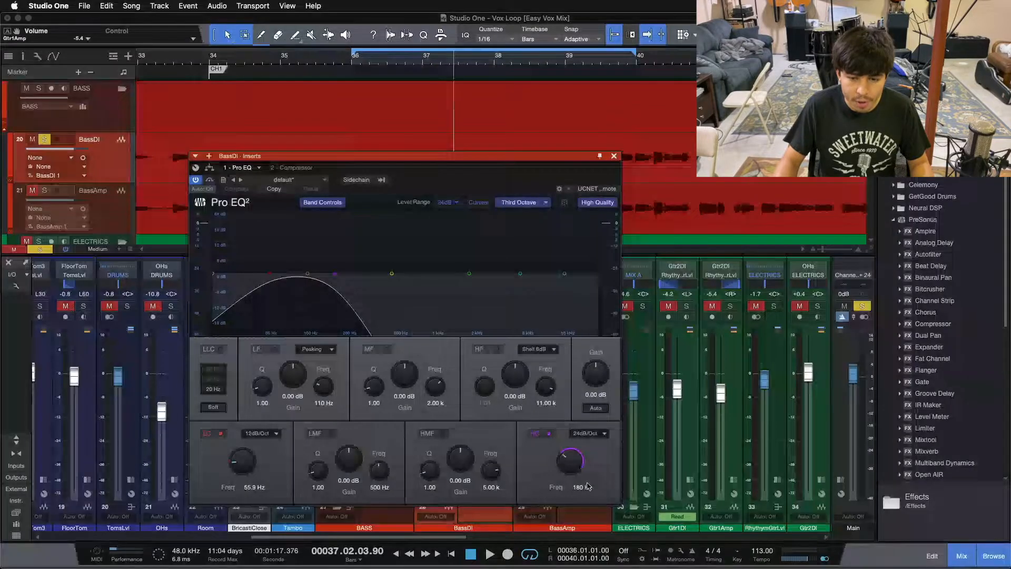
{"action": "left_click", "coordinate": [613, 156]}
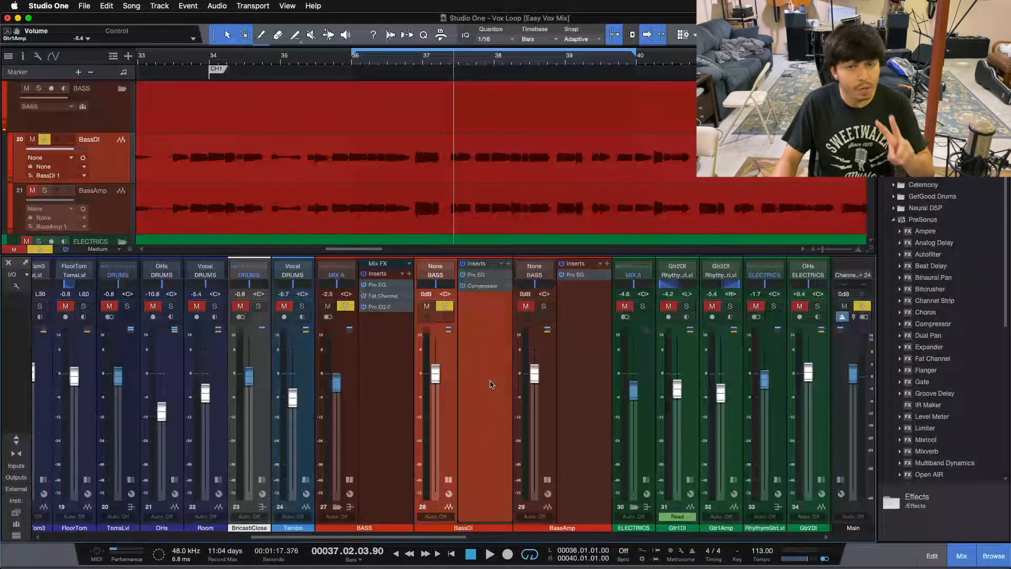
{"action": "double_click", "coordinate": [486, 287]}
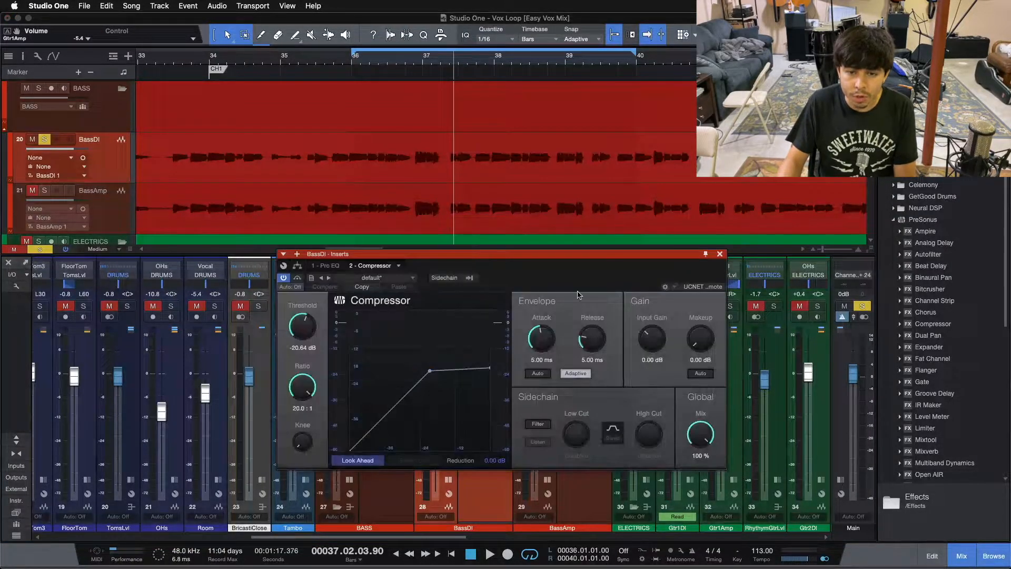
{"action": "left_click", "coordinate": [720, 254]}
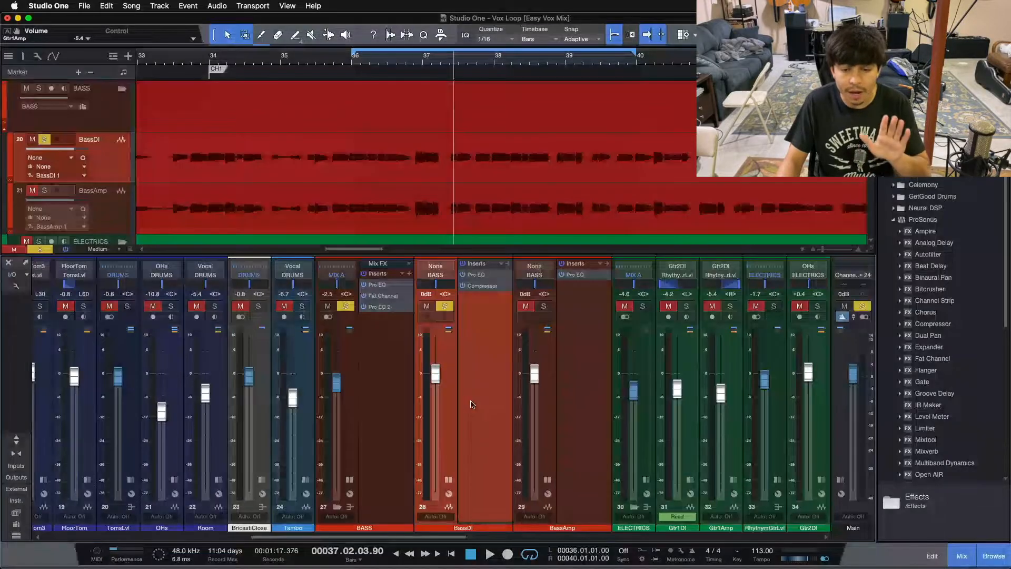
{"action": "left_click", "coordinate": [567, 395]}
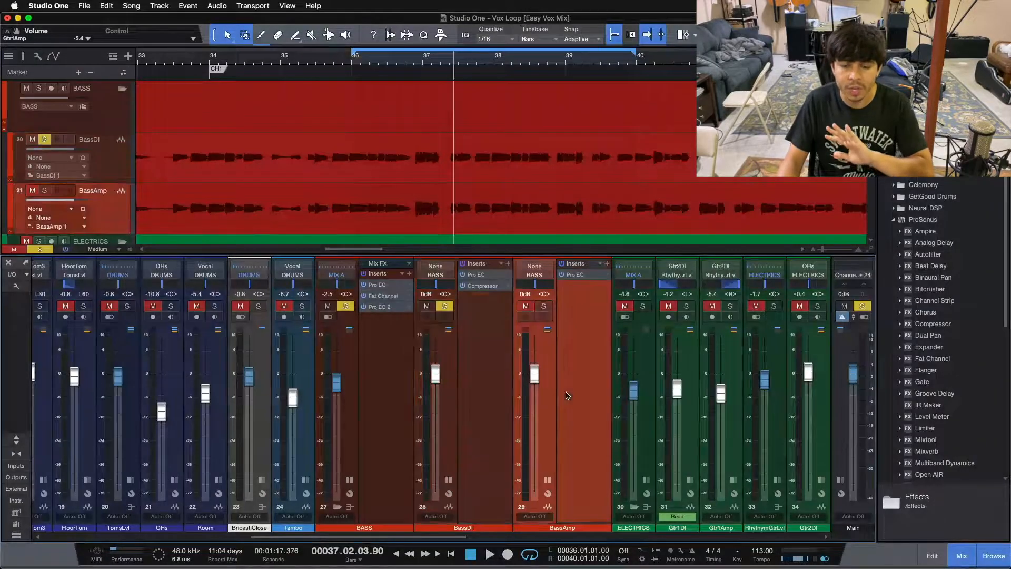
{"action": "left_click", "coordinate": [485, 378]}
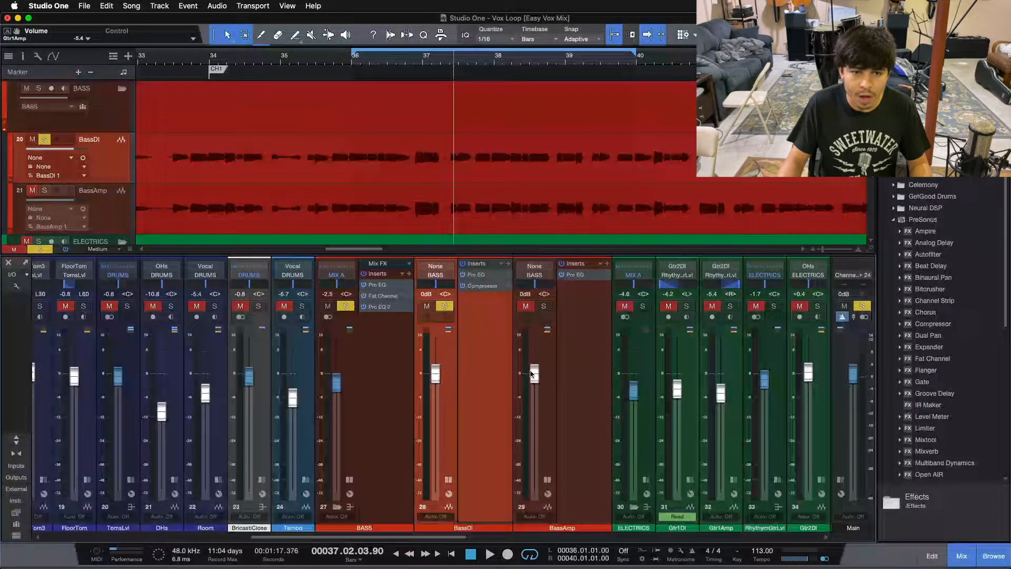
{"action": "left_click", "coordinate": [392, 419]}
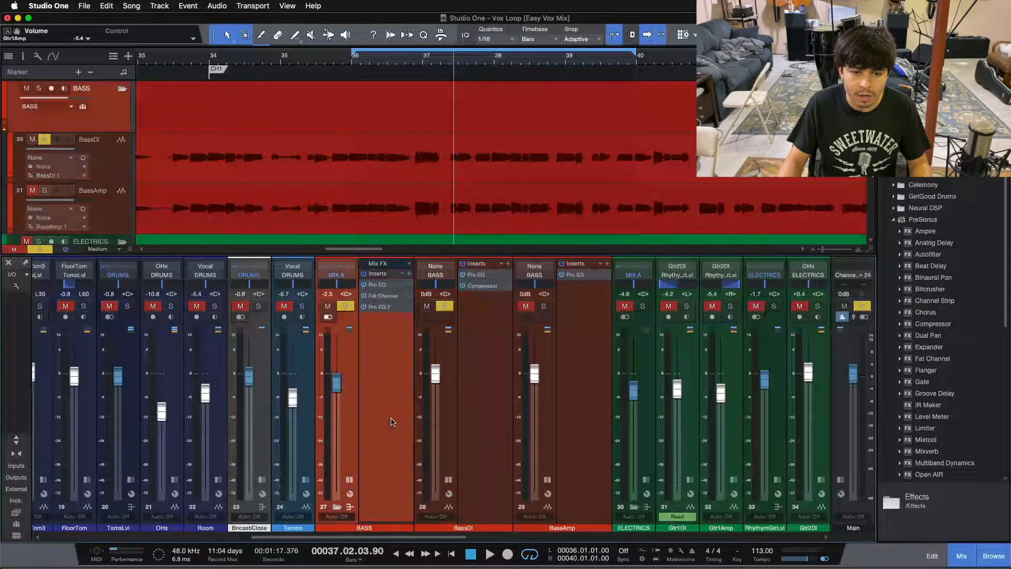
{"action": "left_click", "coordinate": [474, 383]}
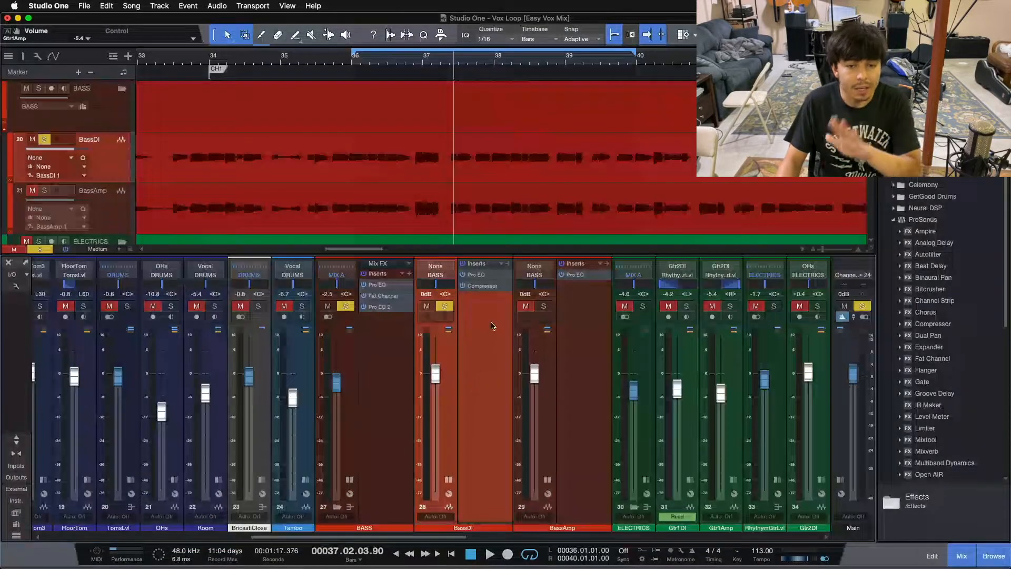
Step: Reopen the BassDI channel's Compressor and switch it off and back on
{"action": "left_click", "coordinate": [487, 291]}
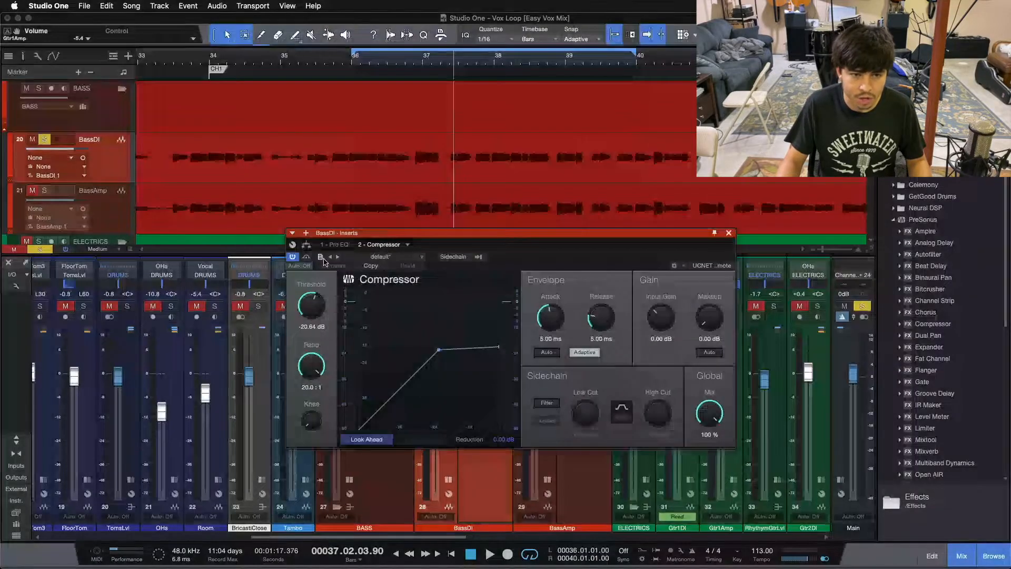
{"action": "left_click", "coordinate": [295, 257]}
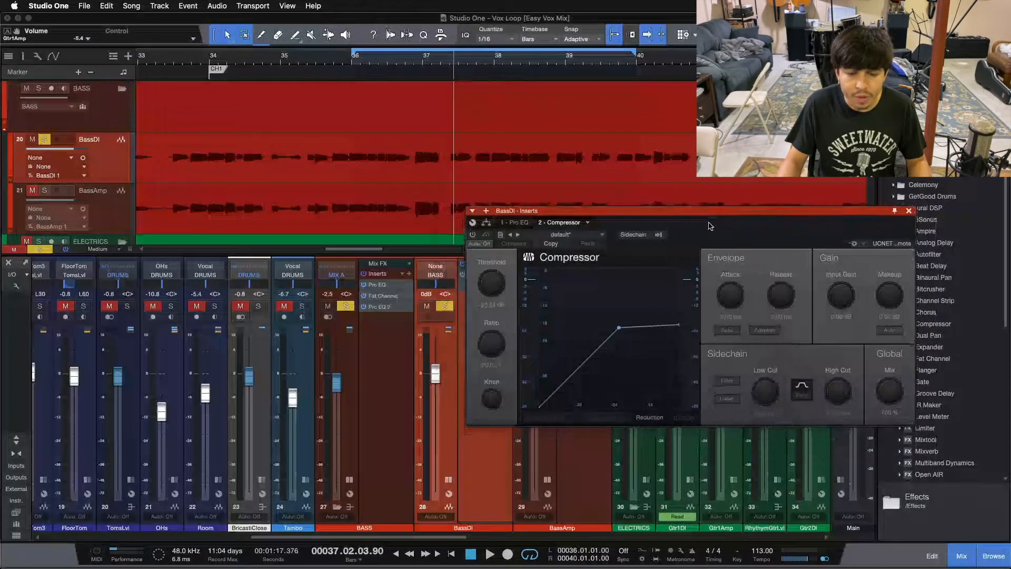
{"action": "left_click", "coordinate": [377, 282]}
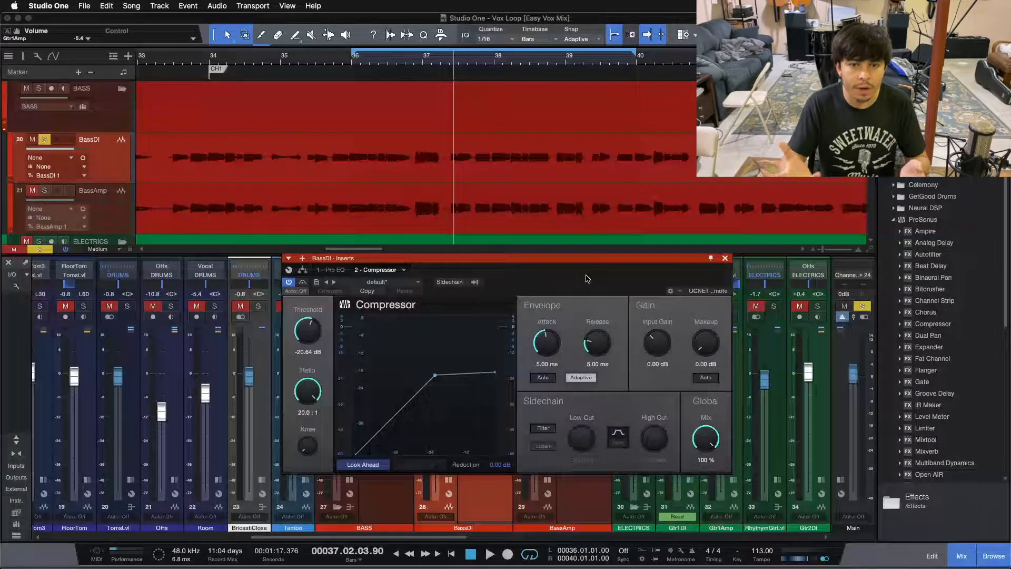
Step: Play the soloed BassDI loop and compare its sound with the Compressor bypassed and active
{"action": "key", "text": "space"}
{"action": "key", "text": "space"}
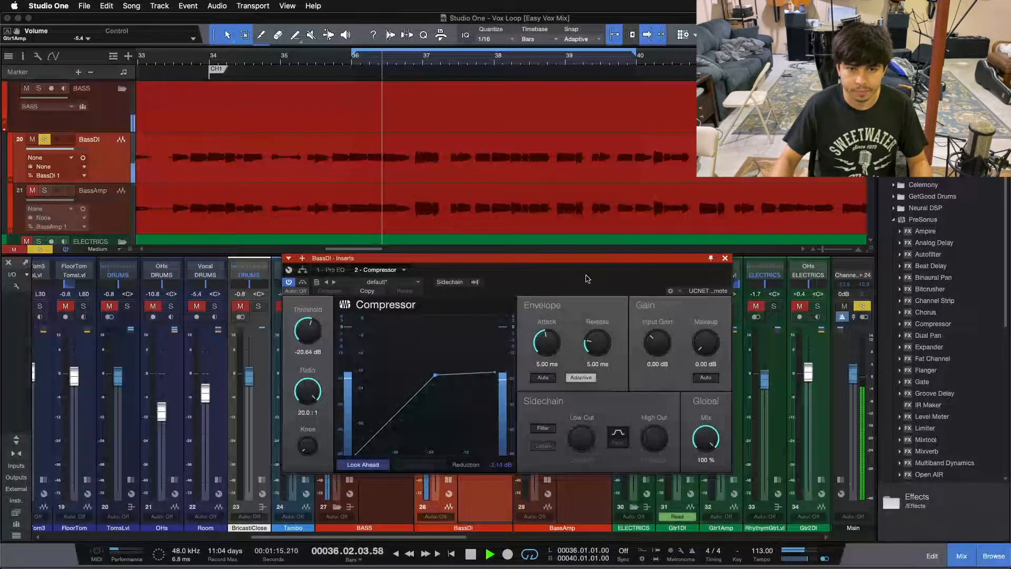
{"action": "left_click", "coordinate": [304, 283]}
{"action": "left_click_drag", "start_coordinate": [531, 281], "coordinate": [786, 275]}
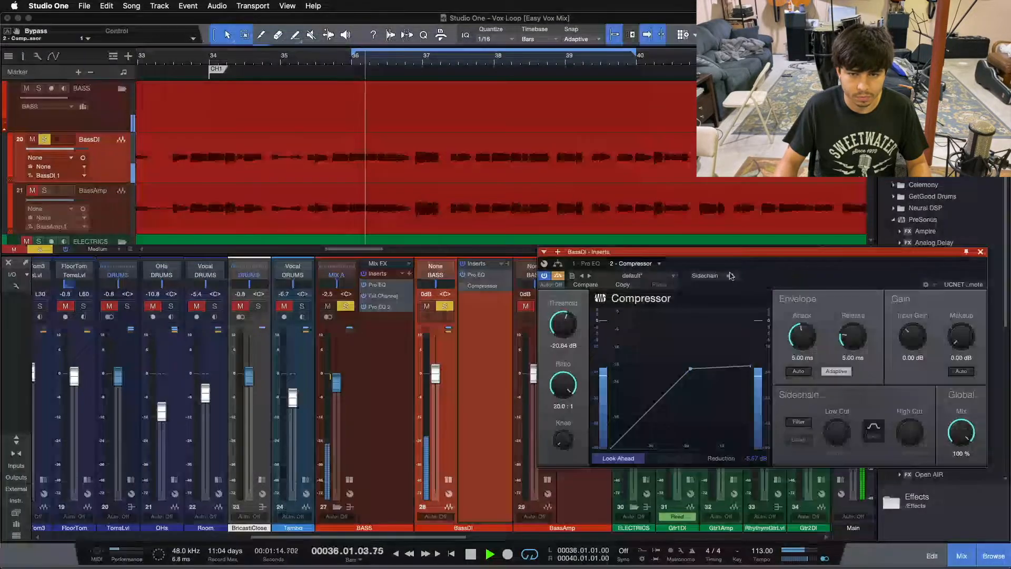
{"action": "left_click", "coordinate": [559, 276]}
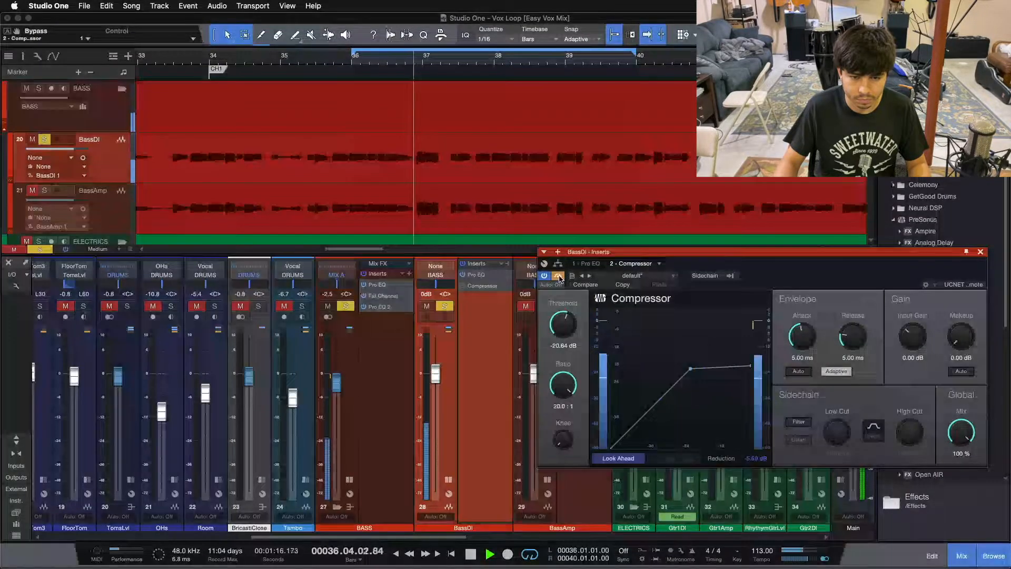
{"action": "left_click_drag", "start_coordinate": [810, 252], "coordinate": [787, 264]}
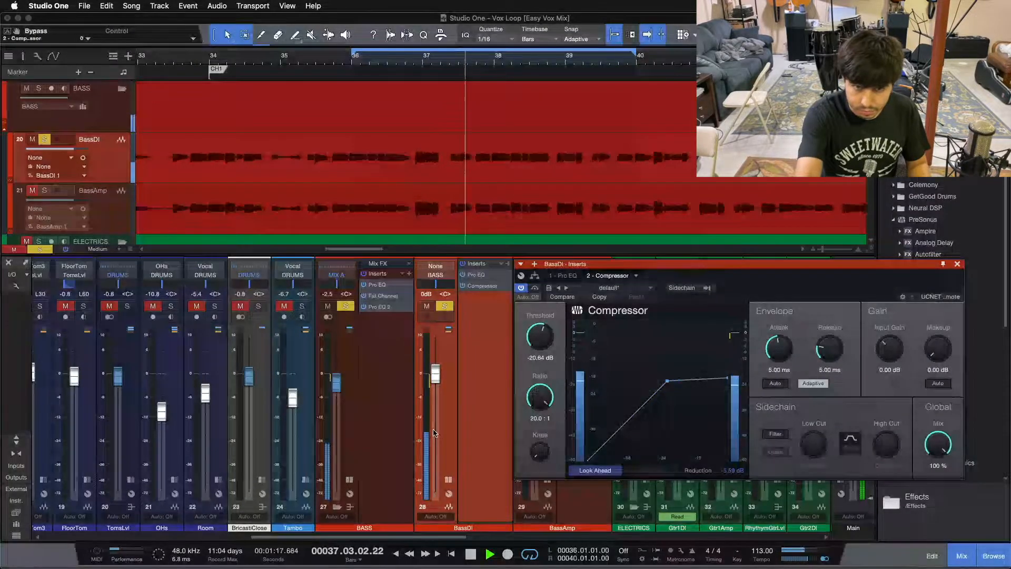
{"action": "key", "text": "space"}
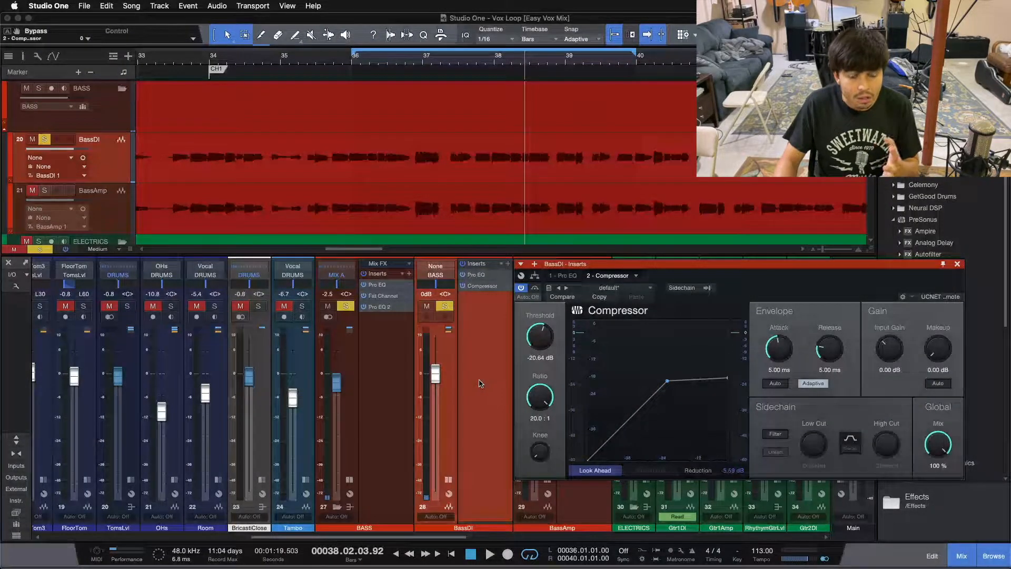
{"action": "mouse_move", "coordinate": [783, 294]}
{"action": "left_mouse_down"}
{"action": "mouse_move", "coordinate": [781, 303]}
{"action": "mouse_move", "coordinate": [784, 292]}
{"action": "left_mouse_up"}
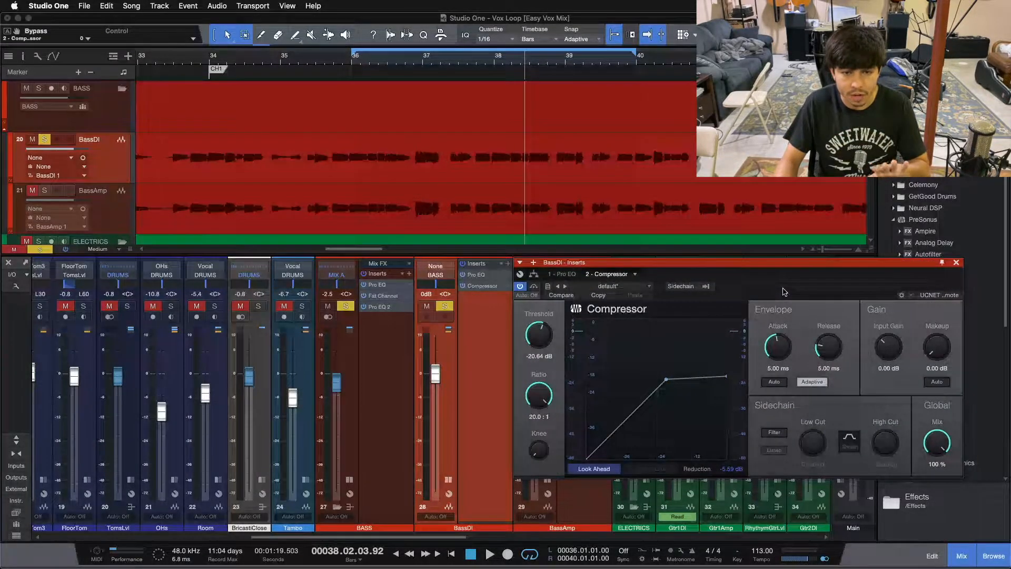
{"action": "mouse_move", "coordinate": [785, 291]}
{"action": "left_mouse_down"}
{"action": "mouse_move", "coordinate": [809, 289]}
{"action": "mouse_move", "coordinate": [786, 291]}
{"action": "left_mouse_up"}
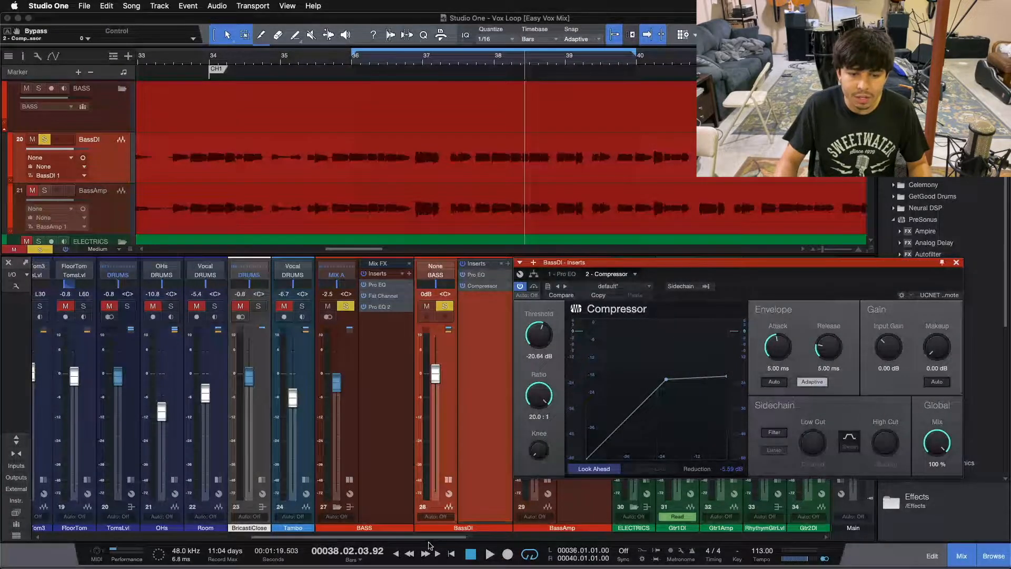
{"action": "scroll", "coordinate": [508, 484], "scroll_direction": "left", "scroll_amount": 3}
{"action": "mouse_move", "coordinate": [763, 291]}
{"action": "left_mouse_down"}
{"action": "mouse_move", "coordinate": [781, 288]}
{"action": "mouse_move", "coordinate": [781, 324]}
{"action": "mouse_move", "coordinate": [781, 289]}
{"action": "left_mouse_up"}
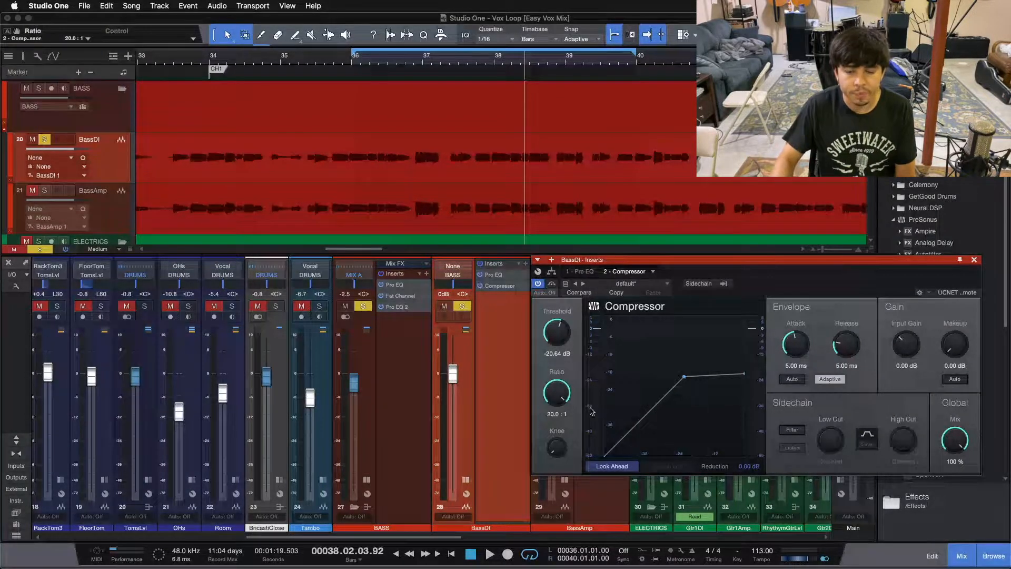
{"action": "left_click_drag", "start_coordinate": [772, 286], "coordinate": [773, 288]}
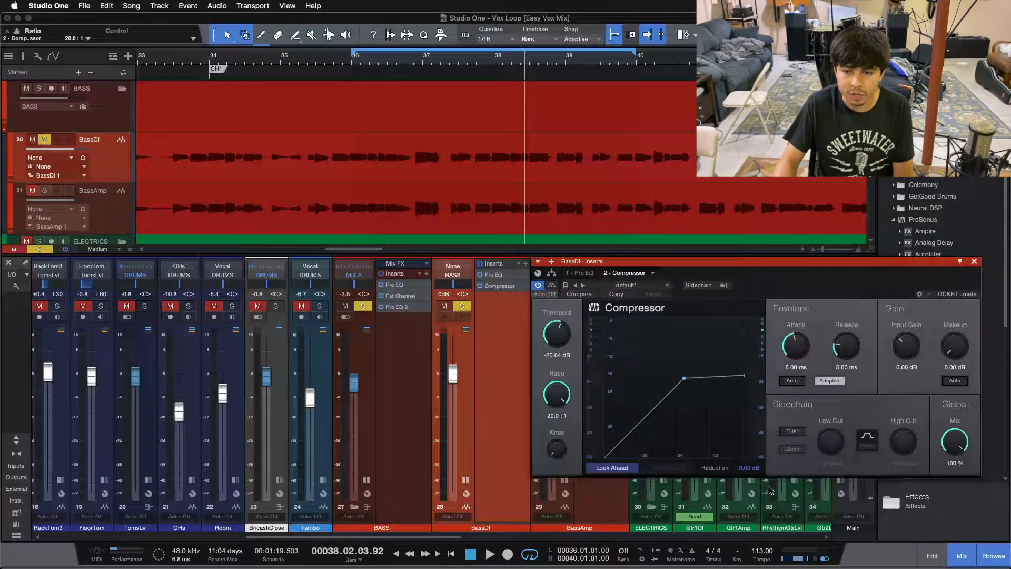
Step: Return the playhead to the loop start at bar 36 and open the first Pro EQ on the BASS bus
{"action": "key", "text": "KP_1"}
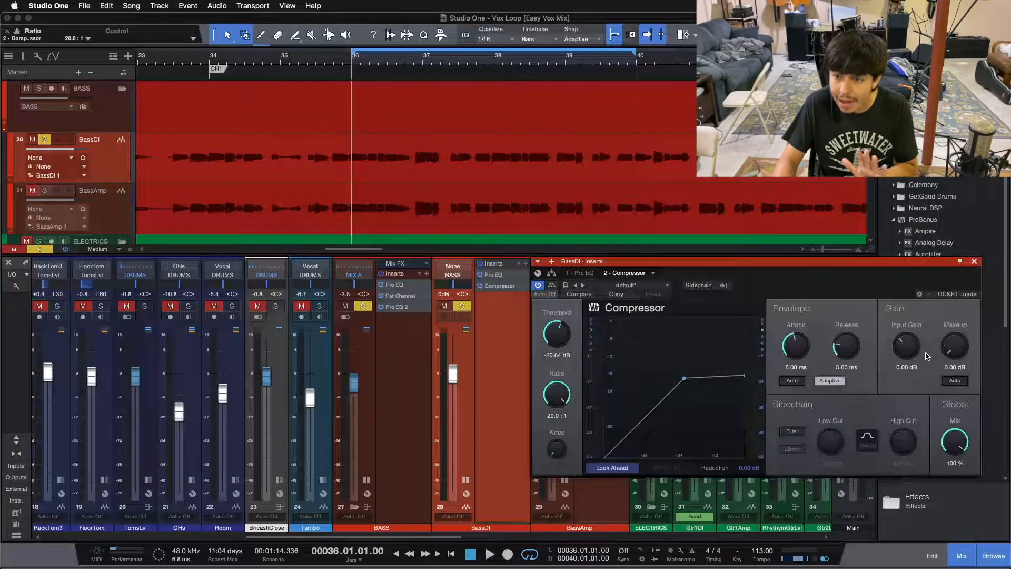
{"action": "left_click_drag", "start_coordinate": [863, 298], "coordinate": [917, 275]}
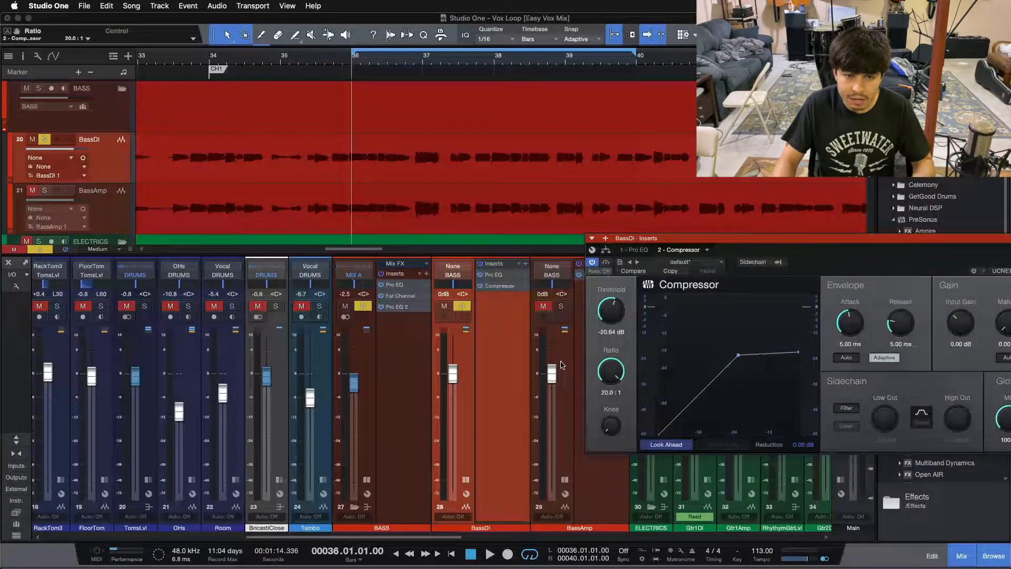
{"action": "left_click", "coordinate": [403, 286]}
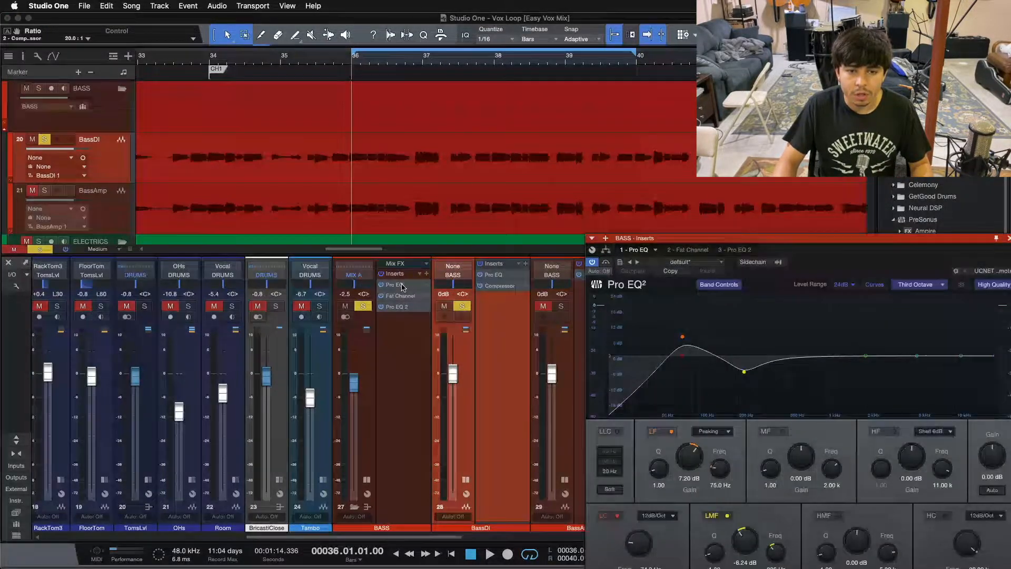
Step: Close the BASS bus Pro EQ window and open the BassDI channel's Compressor
{"action": "left_click_drag", "start_coordinate": [1001, 243], "coordinate": [784, 227]}
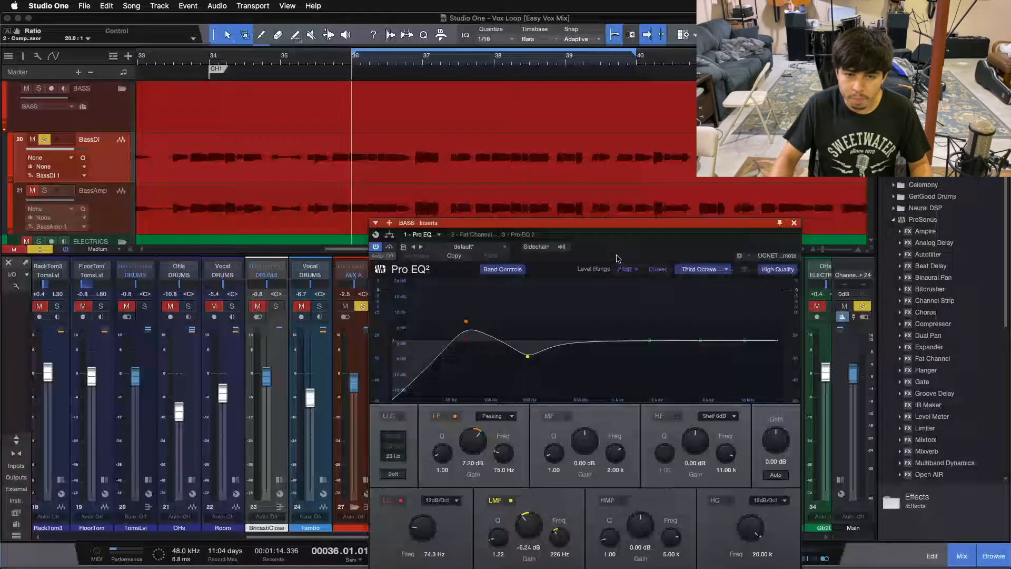
{"action": "left_click", "coordinate": [794, 223]}
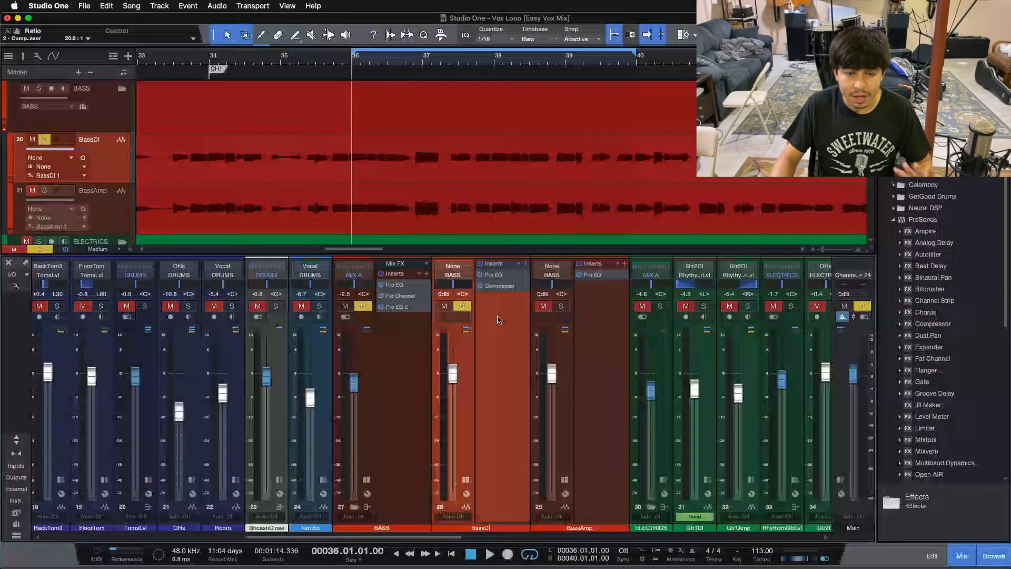
{"action": "left_click", "coordinate": [495, 286]}
{"action": "left_click_drag", "start_coordinate": [796, 264], "coordinate": [500, 269]}
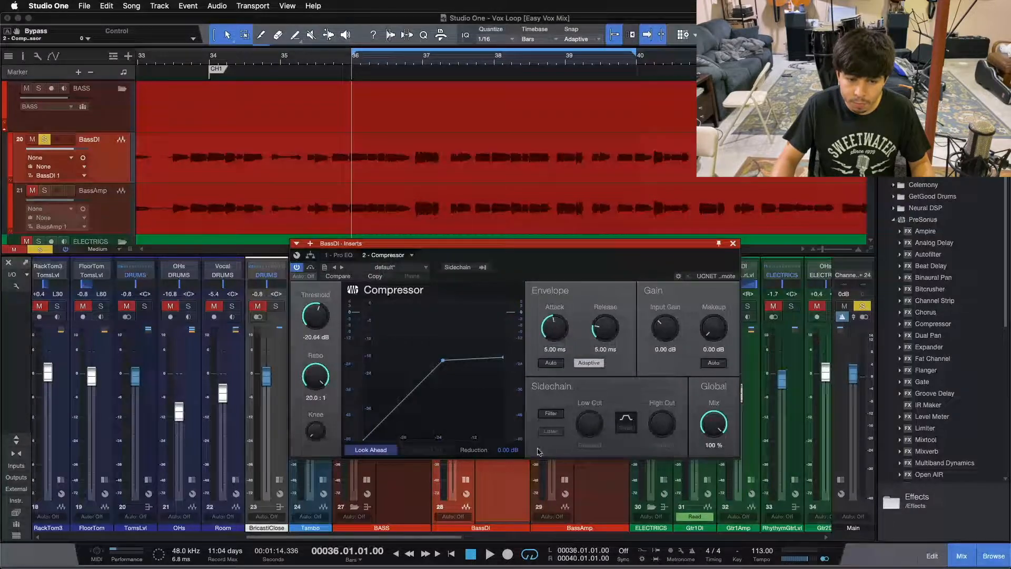
Step: Play the soloed BassDI loop from bar 36 and compare its sound with the Compressor bypassed and active
{"action": "left_click_drag", "start_coordinate": [602, 279], "coordinate": [787, 300]}
{"action": "left_click", "coordinate": [382, 274]}
{"action": "left_click_drag", "start_coordinate": [681, 272], "coordinate": [714, 283]}
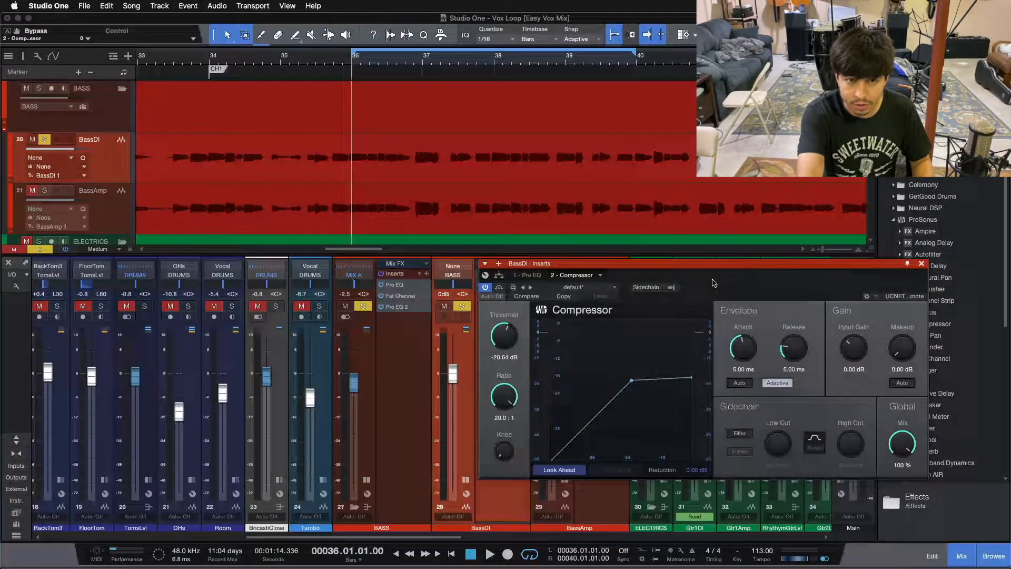
{"action": "key", "text": "space"}
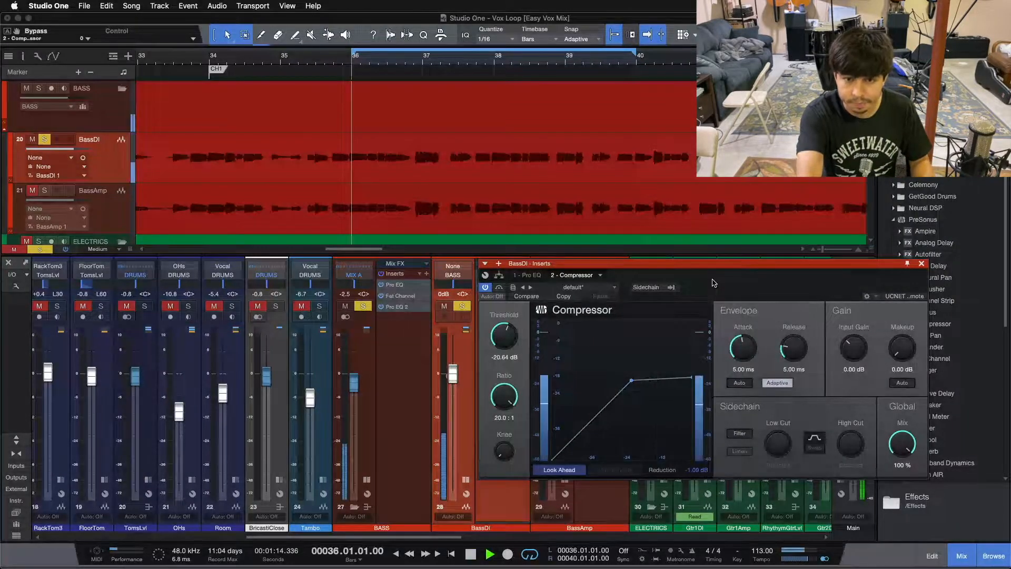
{"action": "left_click", "coordinate": [498, 288]}
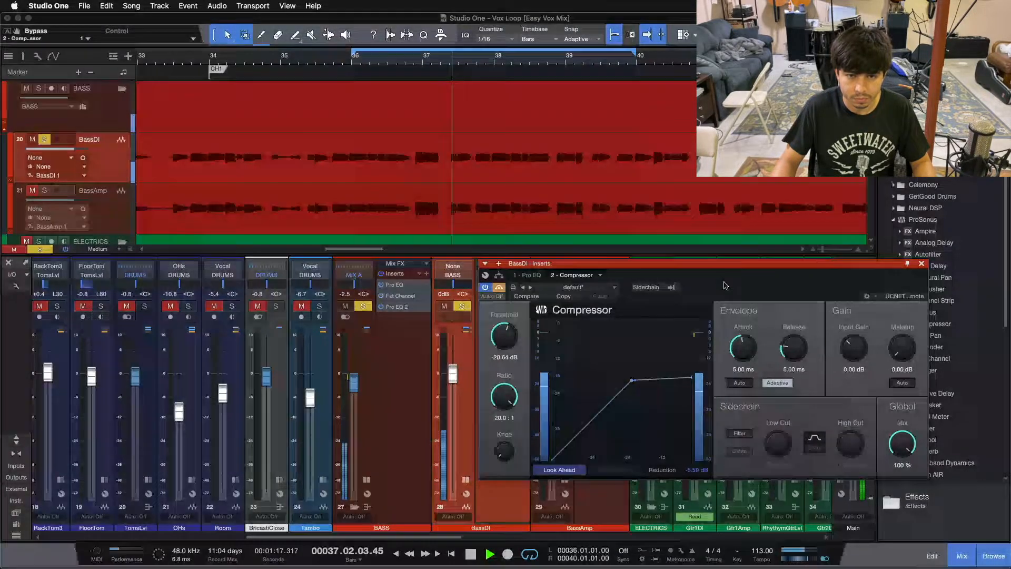
{"action": "left_click", "coordinate": [500, 288]}
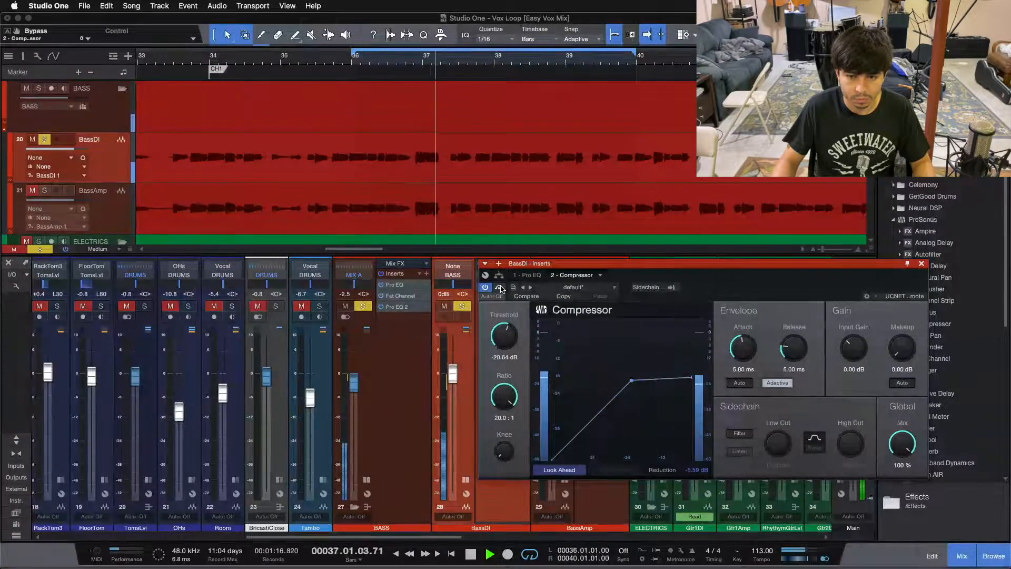
Step: Switch off the BASS bus inserts, compare the BassDI Compressor bypassed and active once more, and stop playback
{"action": "left_click", "coordinate": [381, 273]}
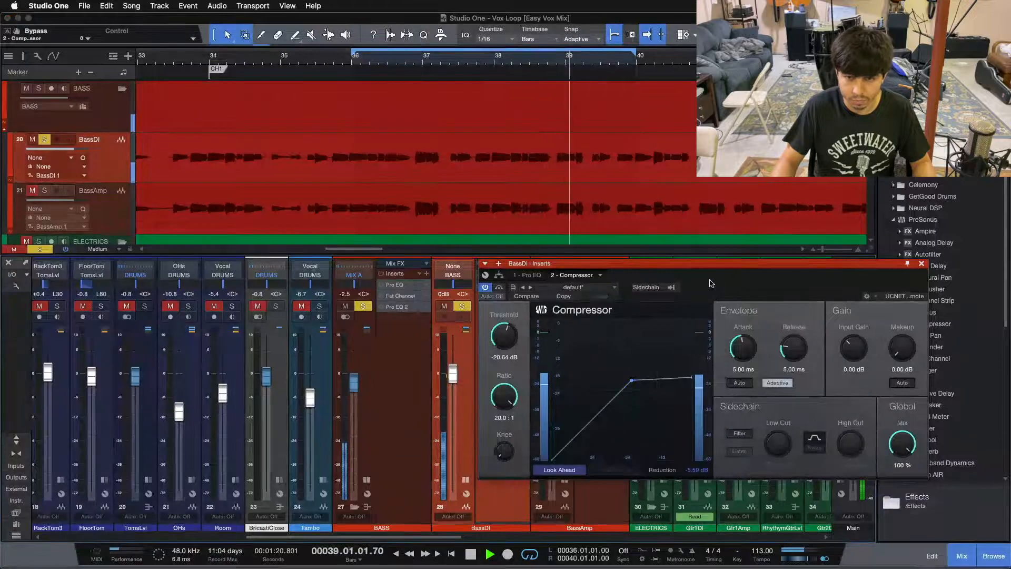
{"action": "left_click_drag", "start_coordinate": [711, 284], "coordinate": [599, 285]}
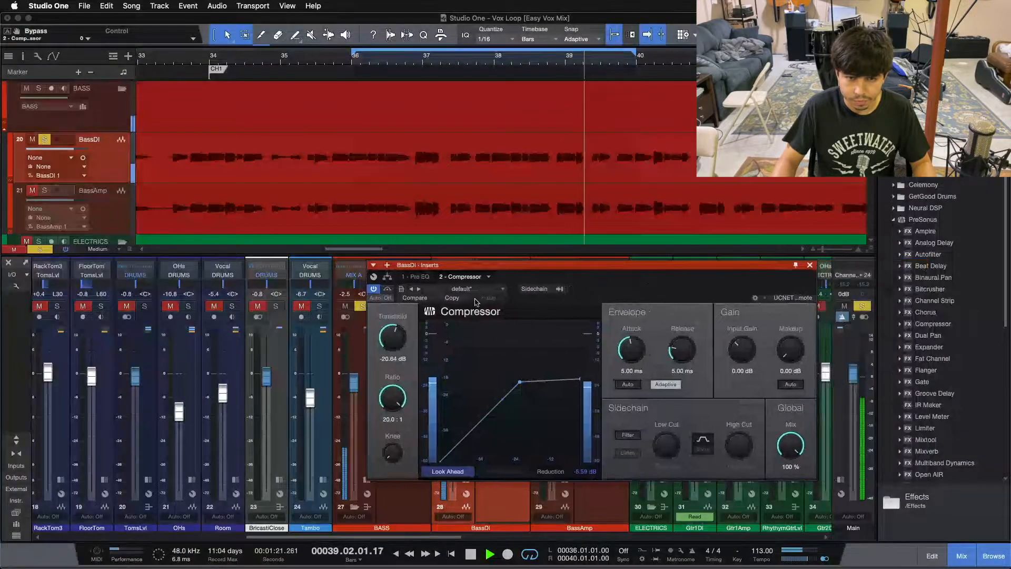
{"action": "left_click", "coordinate": [388, 291]}
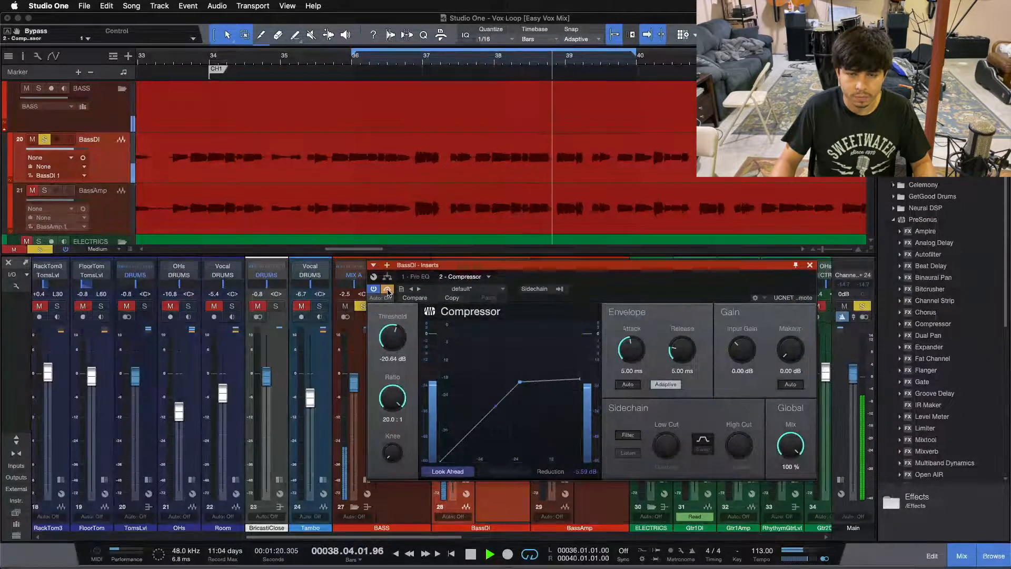
{"action": "left_click", "coordinate": [388, 291]}
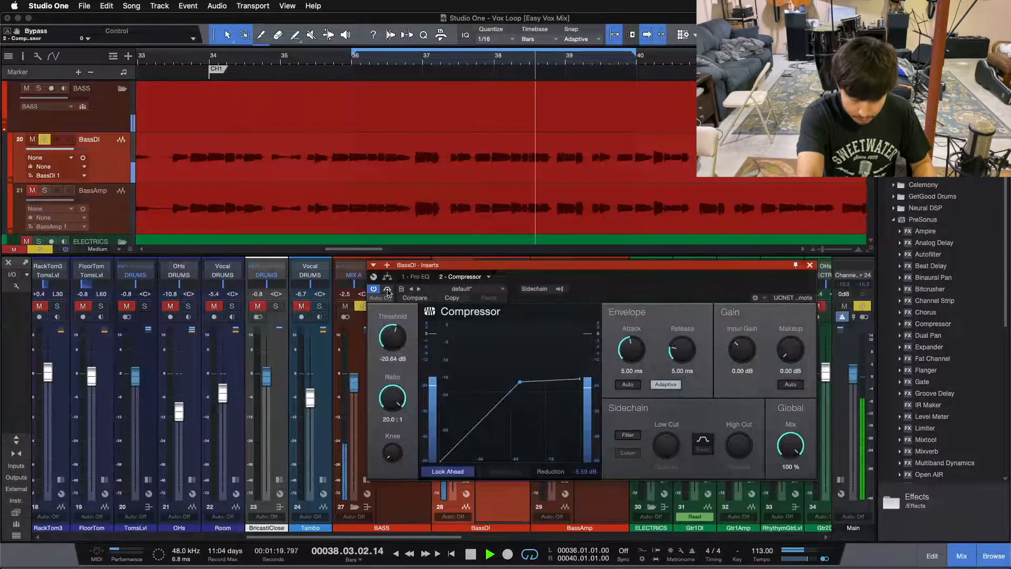
{"action": "key", "text": "space"}
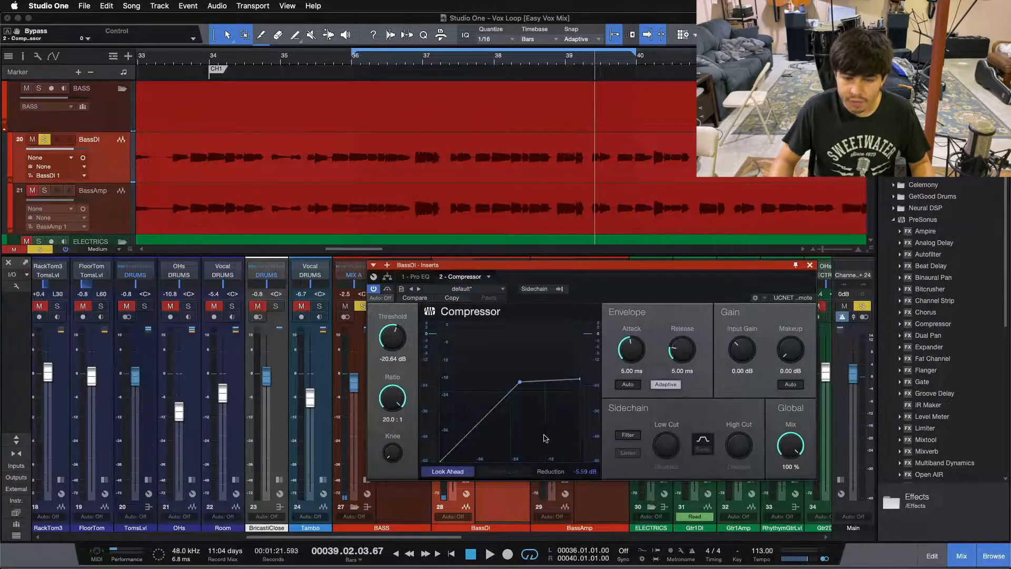
Step: Save the song and close the BassDI Compressor window
{"action": "left_click_drag", "start_coordinate": [589, 286], "coordinate": [755, 282]}
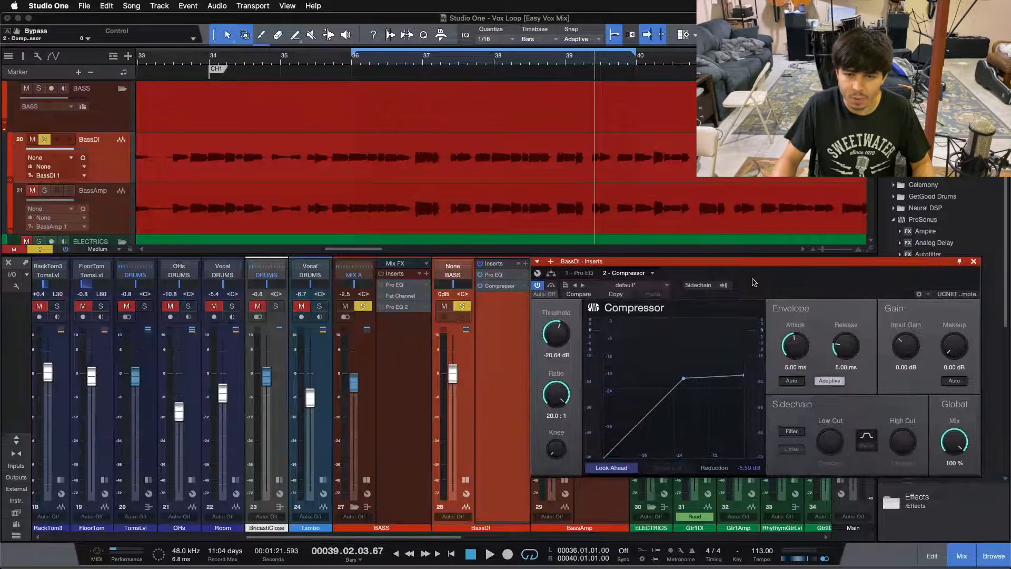
{"action": "left_click", "coordinate": [480, 381]}
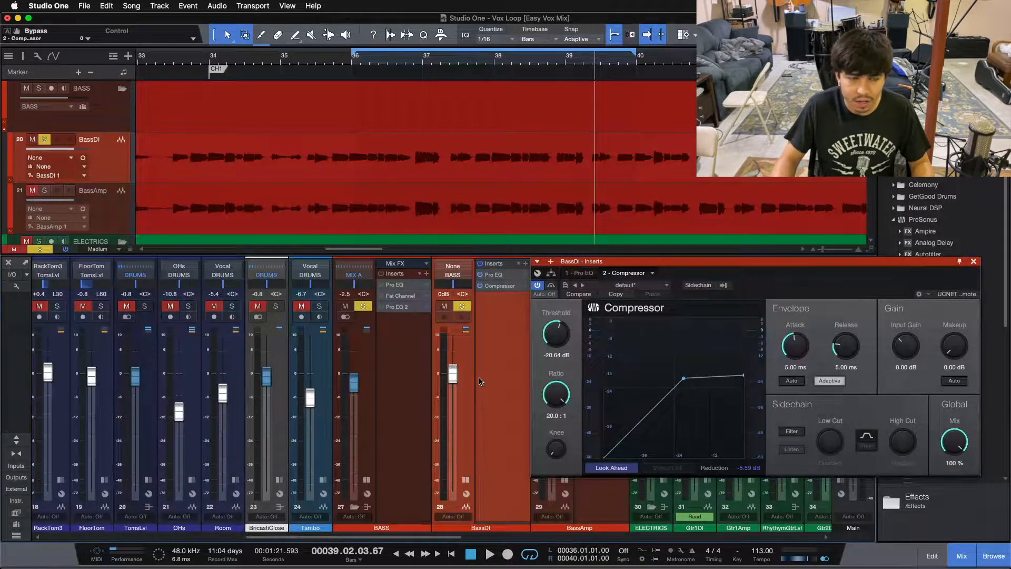
{"action": "key", "text": "super+s"}
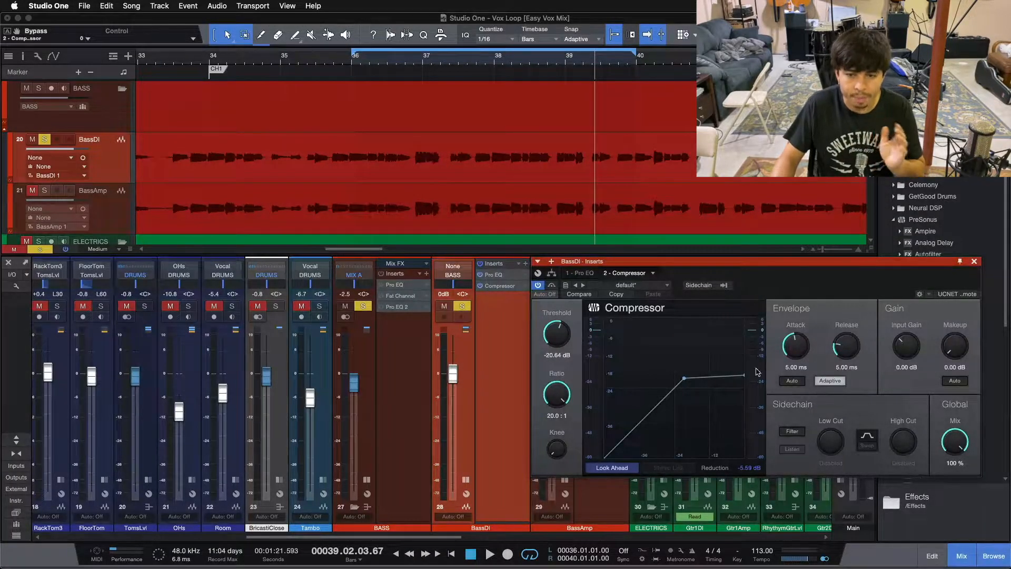
{"action": "mouse_move", "coordinate": [772, 289]}
{"action": "left_mouse_down"}
{"action": "mouse_move", "coordinate": [784, 309]}
{"action": "mouse_move", "coordinate": [777, 300]}
{"action": "left_mouse_up"}
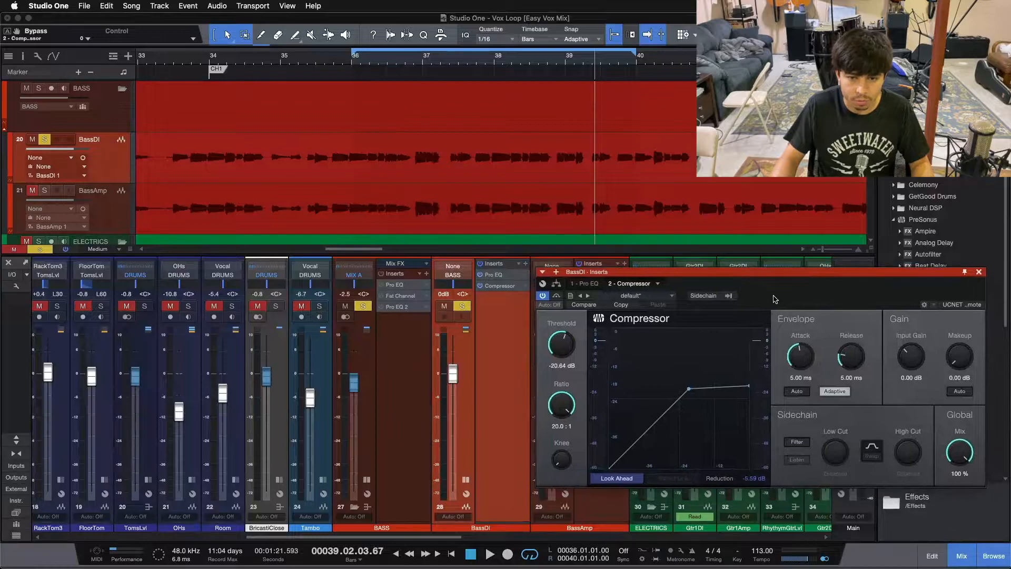
{"action": "left_click", "coordinate": [979, 273]}
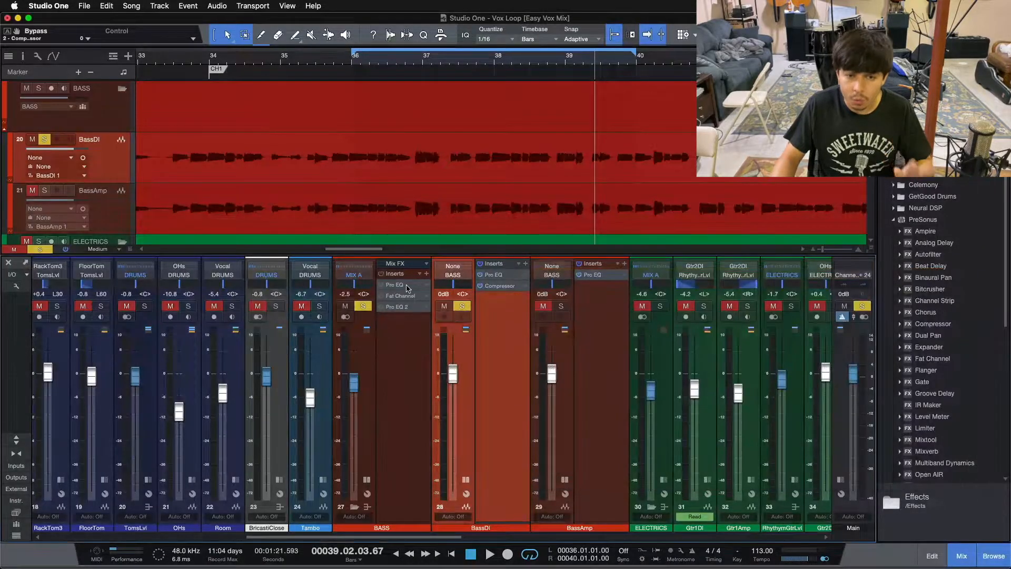
Step: Examine the Pro EQ, Fat Channel and Pro EQ 2 settings on the BASS bus, closing the plug-in window after viewing
{"action": "left_click", "coordinate": [393, 285]}
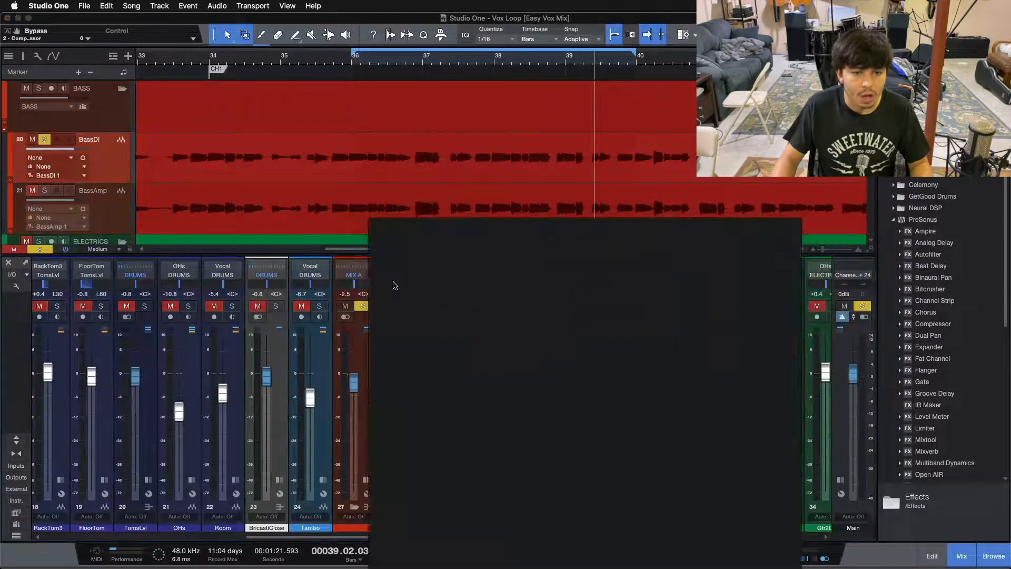
{"action": "left_click", "coordinate": [476, 238]}
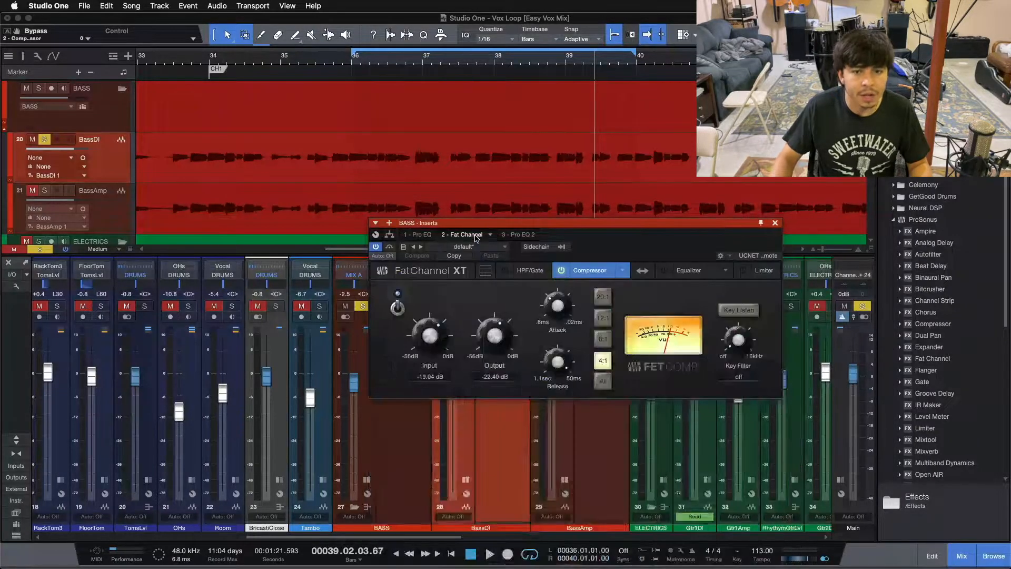
{"action": "left_click", "coordinate": [518, 235]}
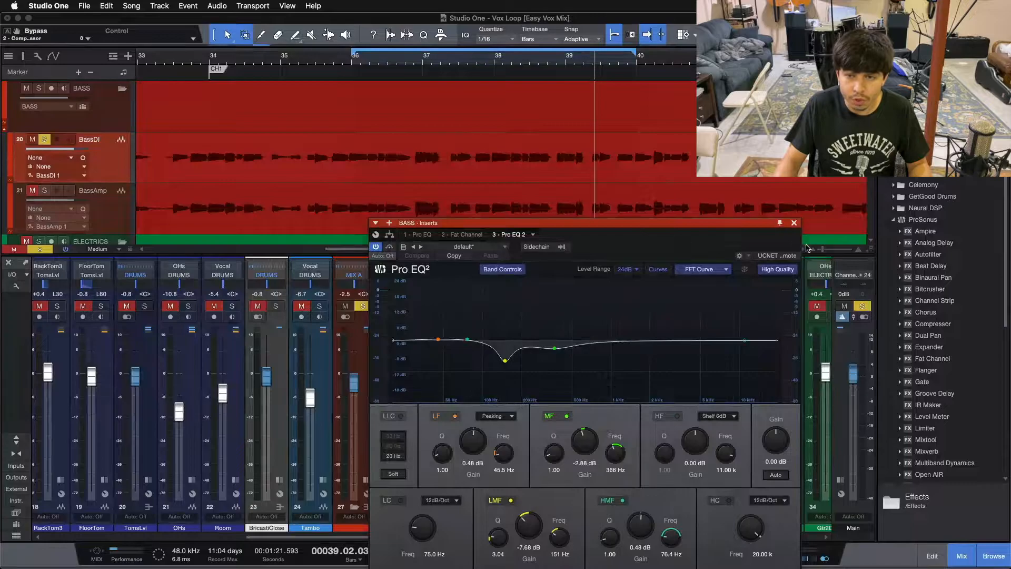
{"action": "left_click", "coordinate": [795, 223]}
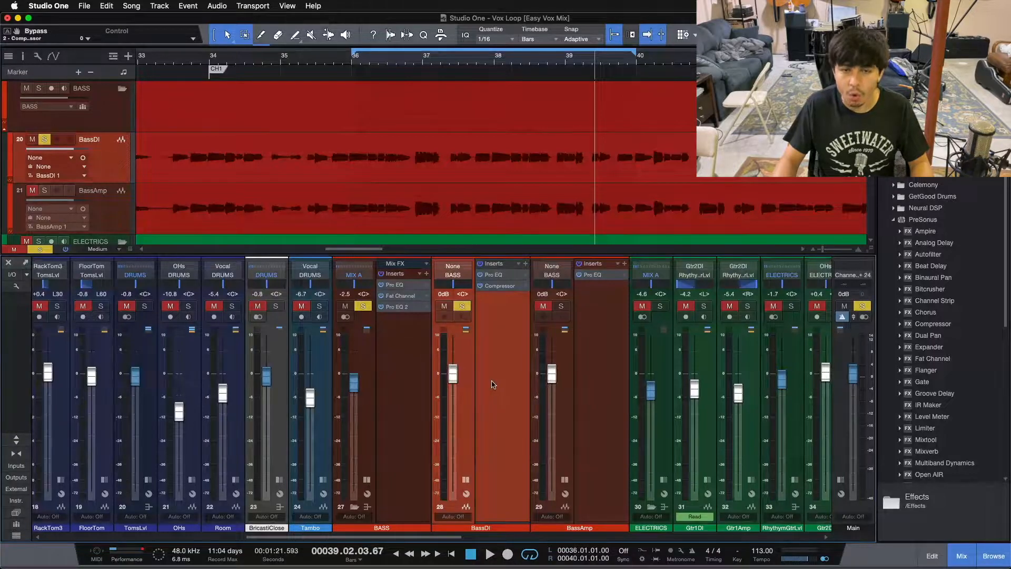
Step: Clear the BassDI solo, solo the whole BASS bus, and play the loop from bar 36
{"action": "key", "text": "s"}
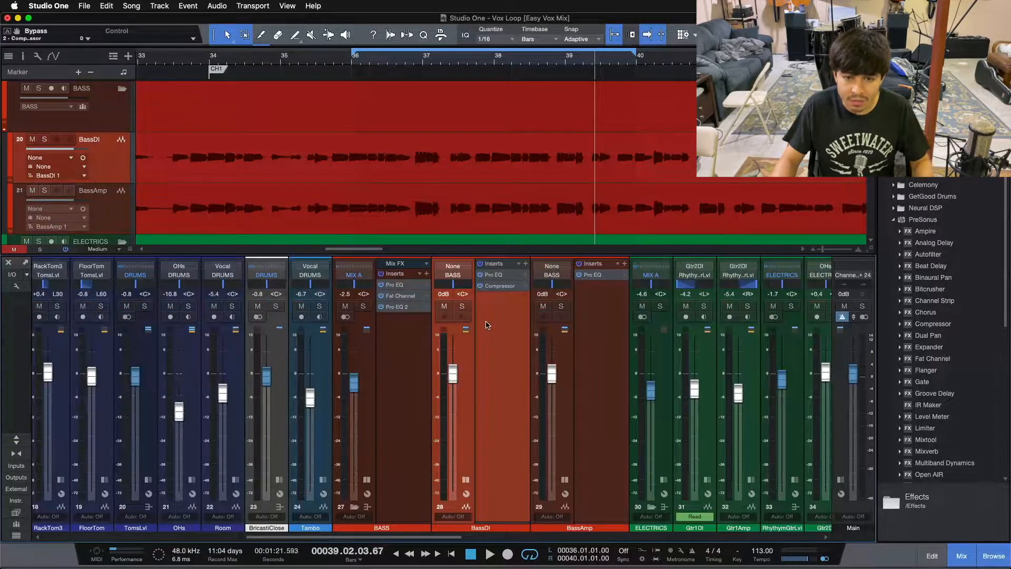
{"action": "left_click", "coordinate": [363, 308]}
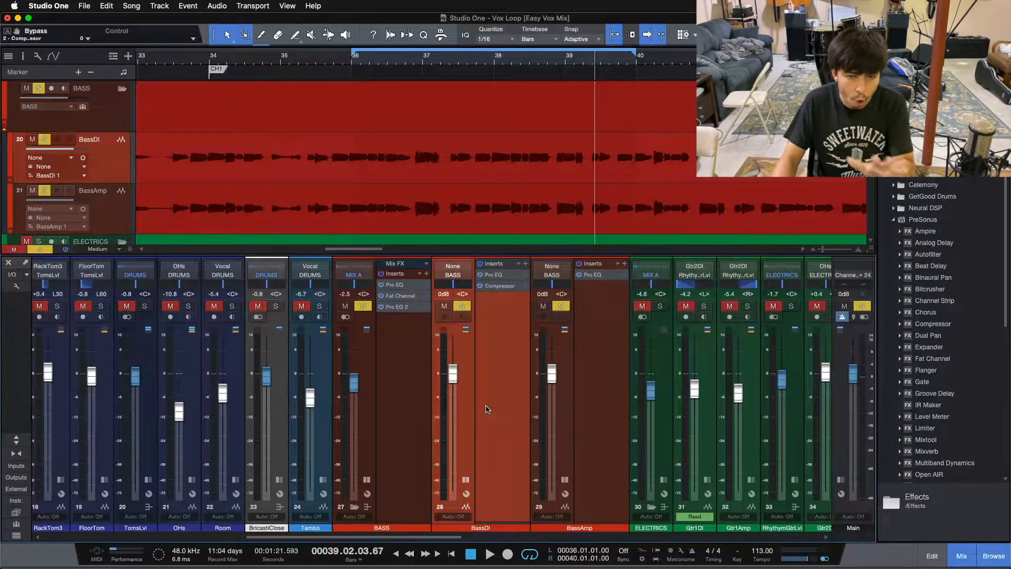
{"action": "key", "text": "space"}
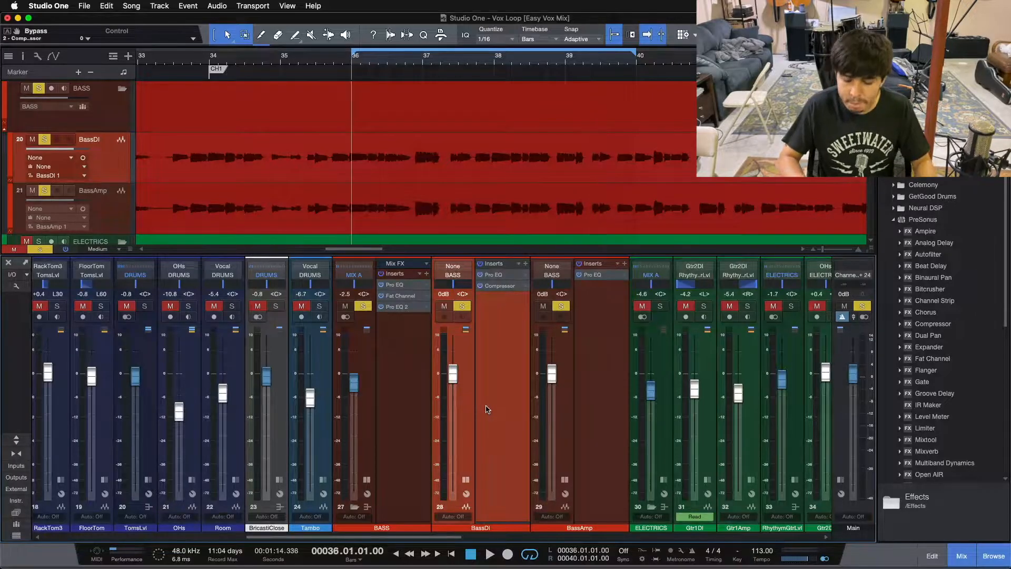
{"action": "key", "text": "space"}
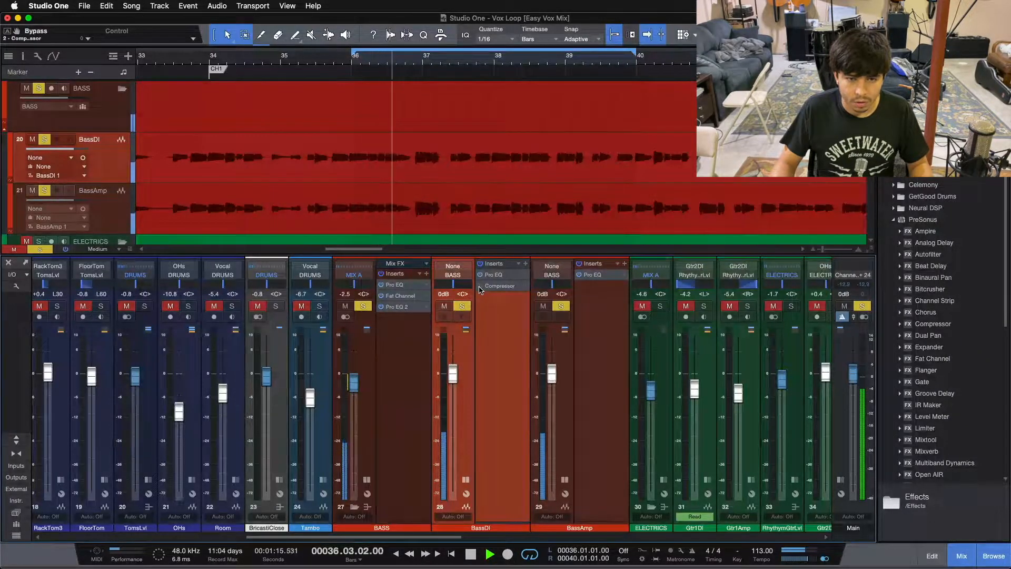
Step: Clear the BASS solo during playback to hear the bass in the full mix, and stop playback
{"action": "key", "text": "shift+s"}
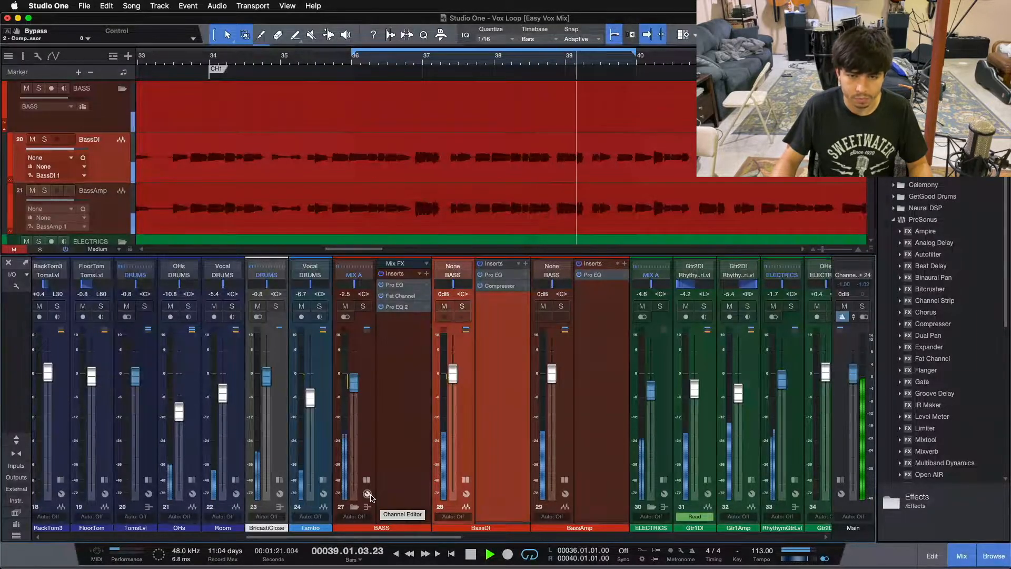
{"action": "mouse_move", "coordinate": [379, 538]}
{"action": "left_mouse_down"}
{"action": "mouse_move", "coordinate": [250, 536]}
{"action": "mouse_move", "coordinate": [392, 526]}
{"action": "mouse_move", "coordinate": [375, 533]}
{"action": "left_mouse_up"}
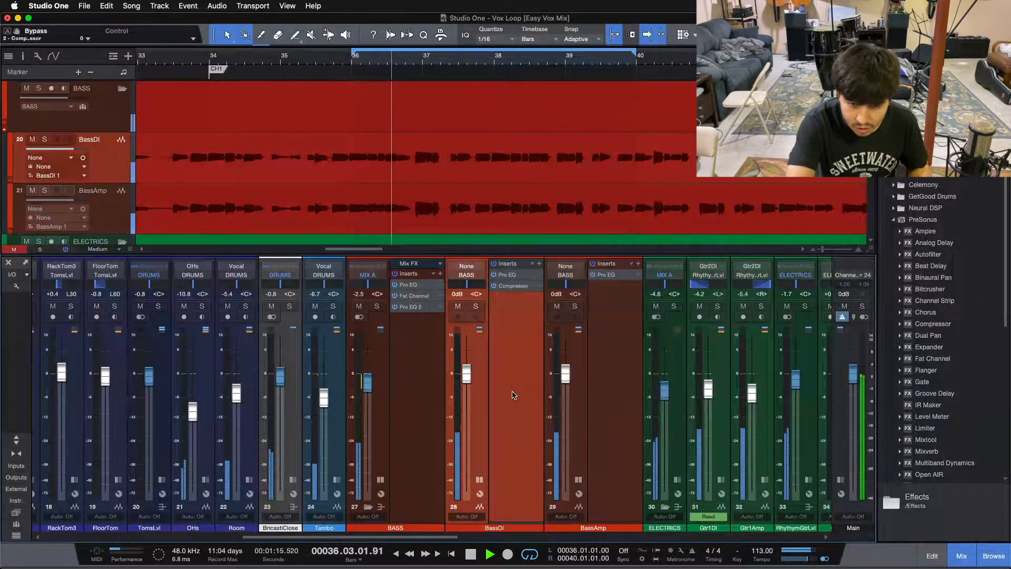
{"action": "key", "text": "space"}
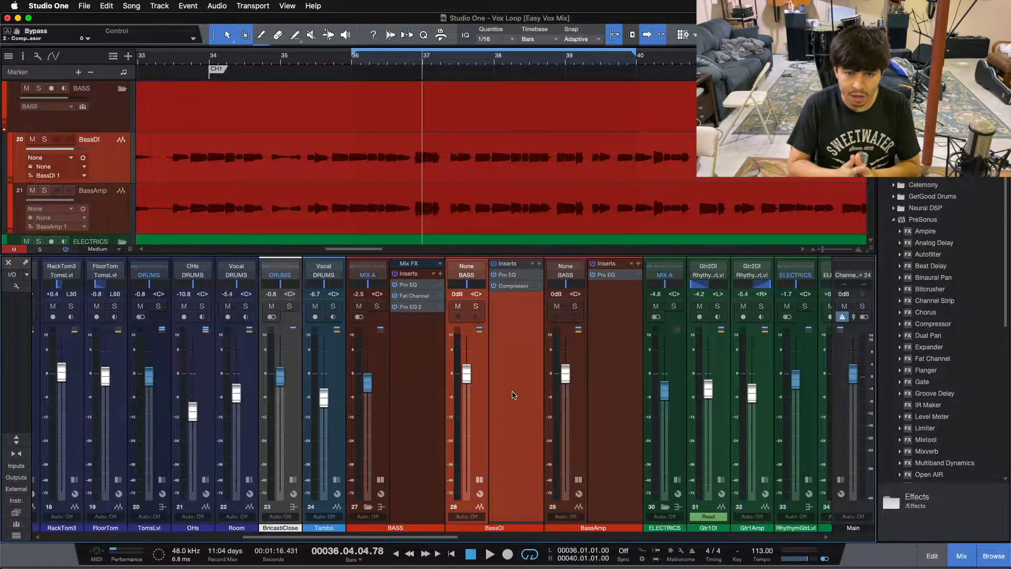
{"action": "left_click_drag", "start_coordinate": [429, 544], "coordinate": [318, 539]}
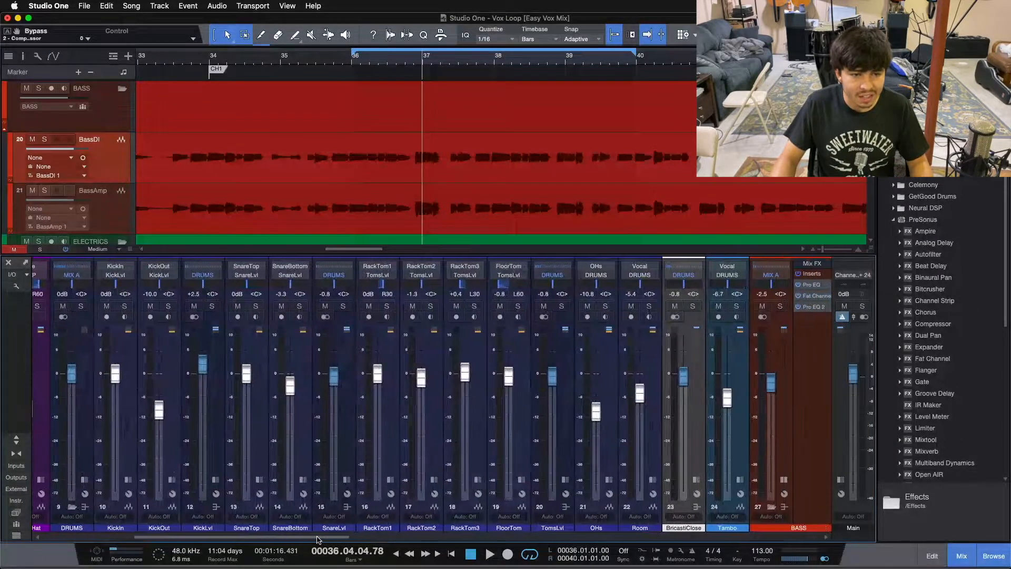
{"action": "left_click", "coordinate": [215, 429]}
{"action": "left_click_drag", "start_coordinate": [226, 537], "coordinate": [350, 533]}
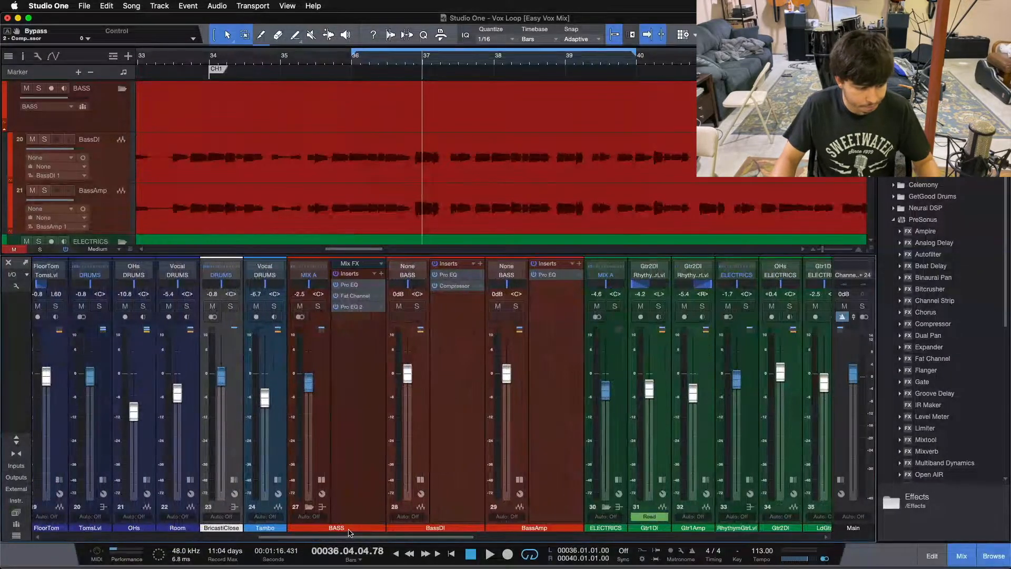